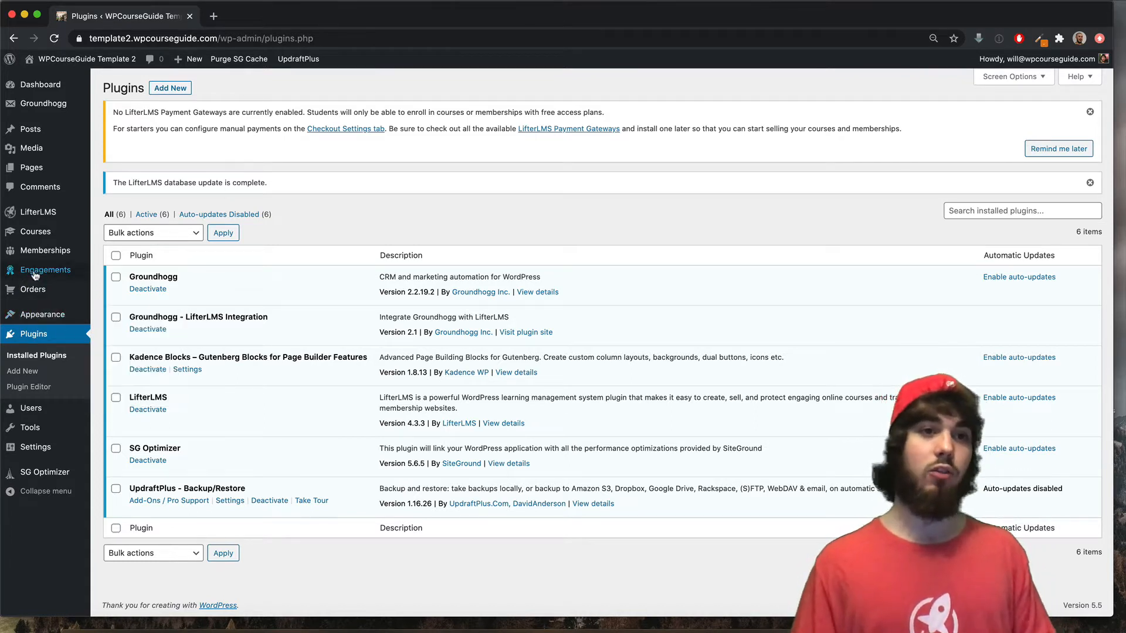
- Point out the Groundhogg and Groundhogg - LifterLMS Integration plugins in the plugin list
mouse_move(35, 275)
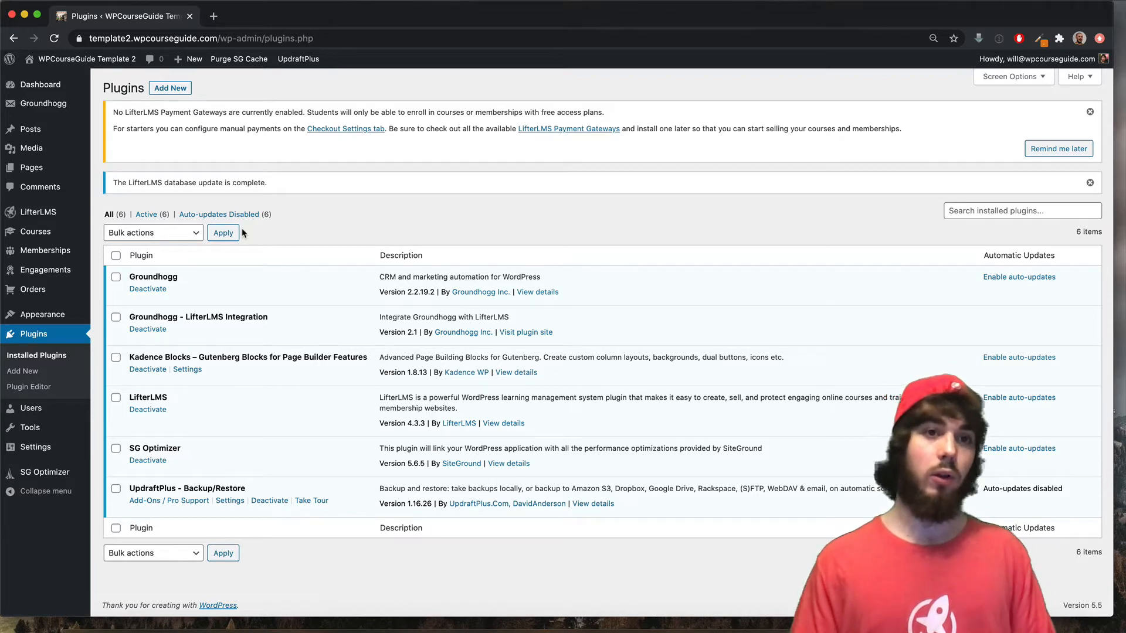
double_click(160, 276)
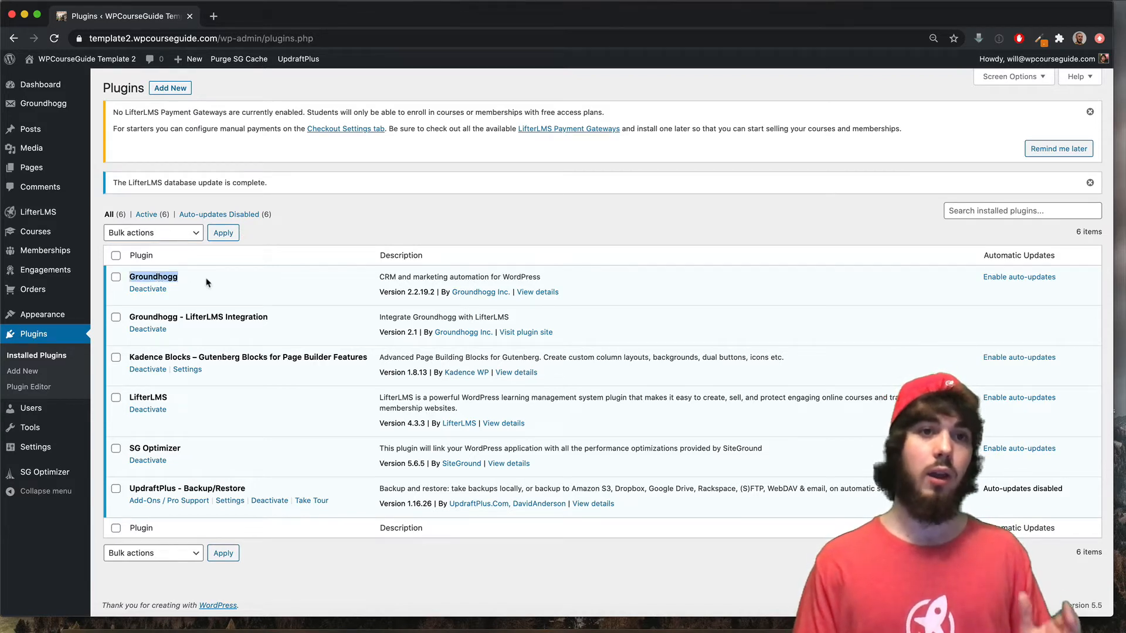
left_click(278, 274)
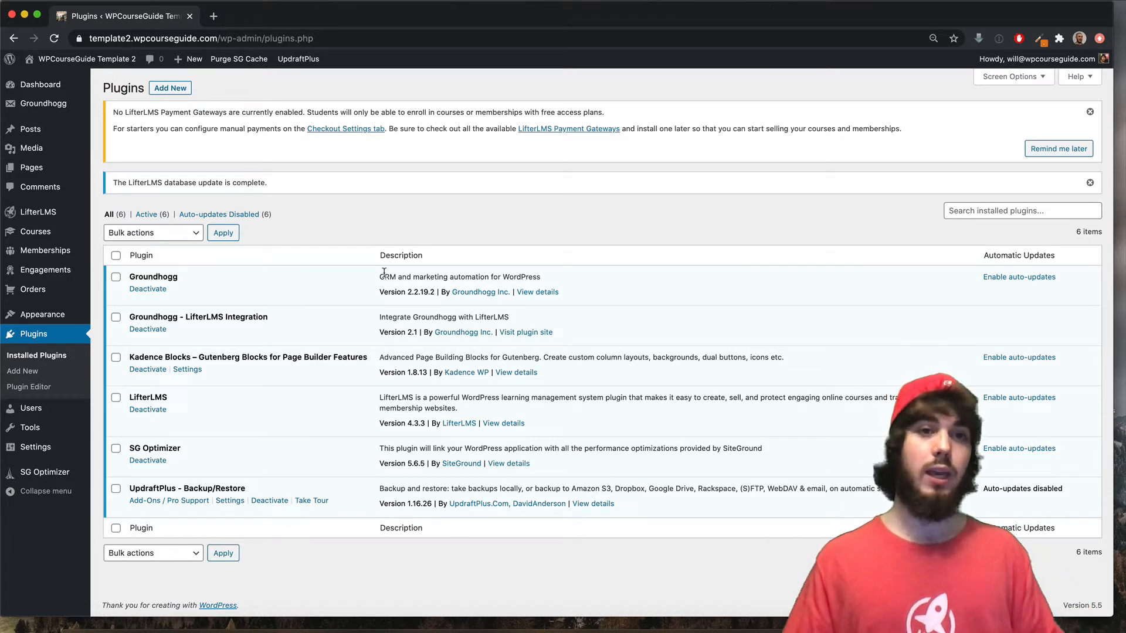
double_click(165, 276)
left_click(187, 280)
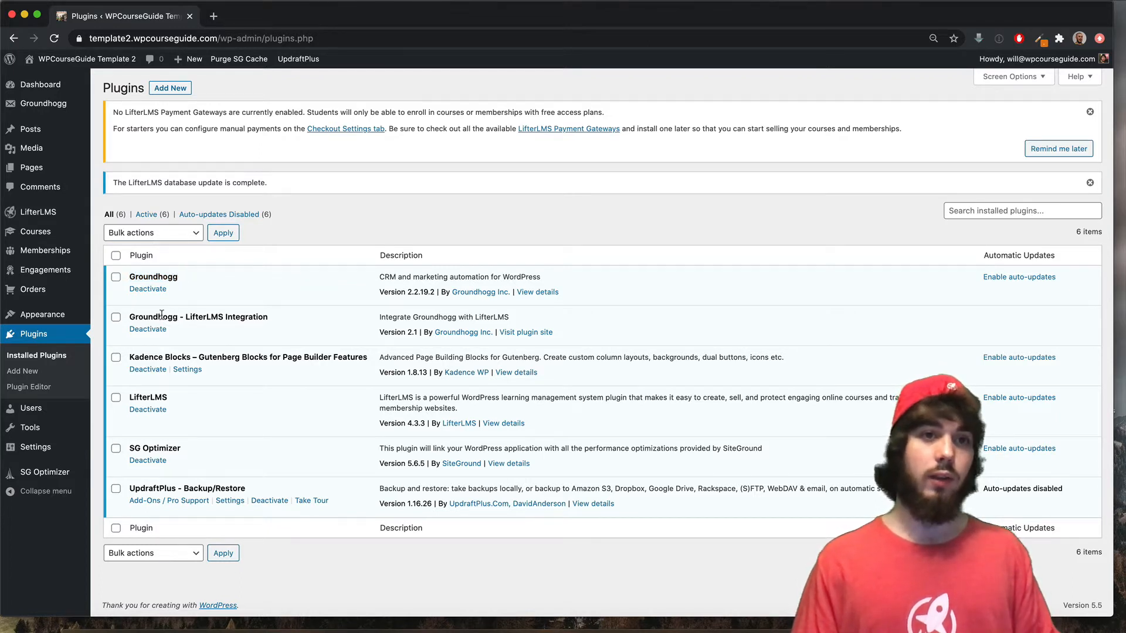
left_click_drag(161, 314, 255, 312)
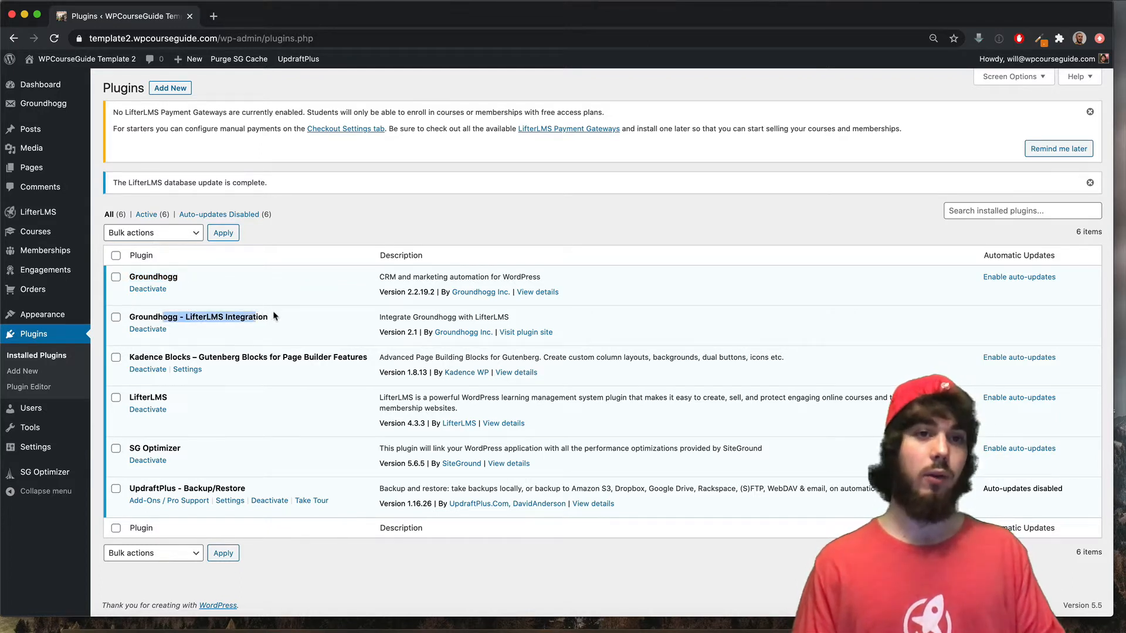
left_click(275, 316)
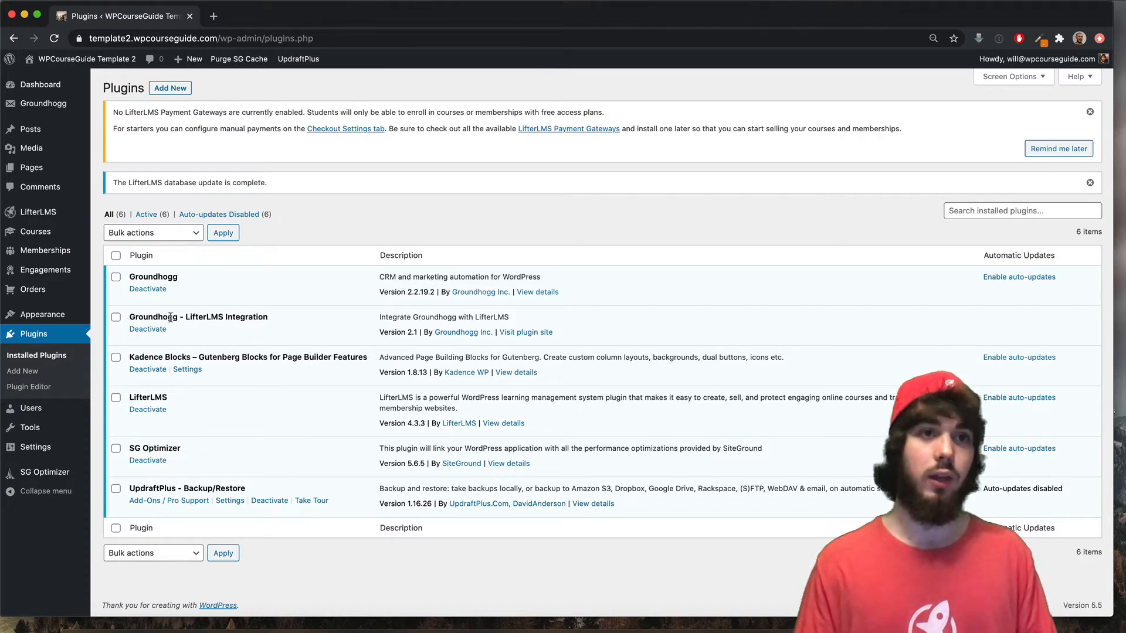
mouse_move(71, 237)
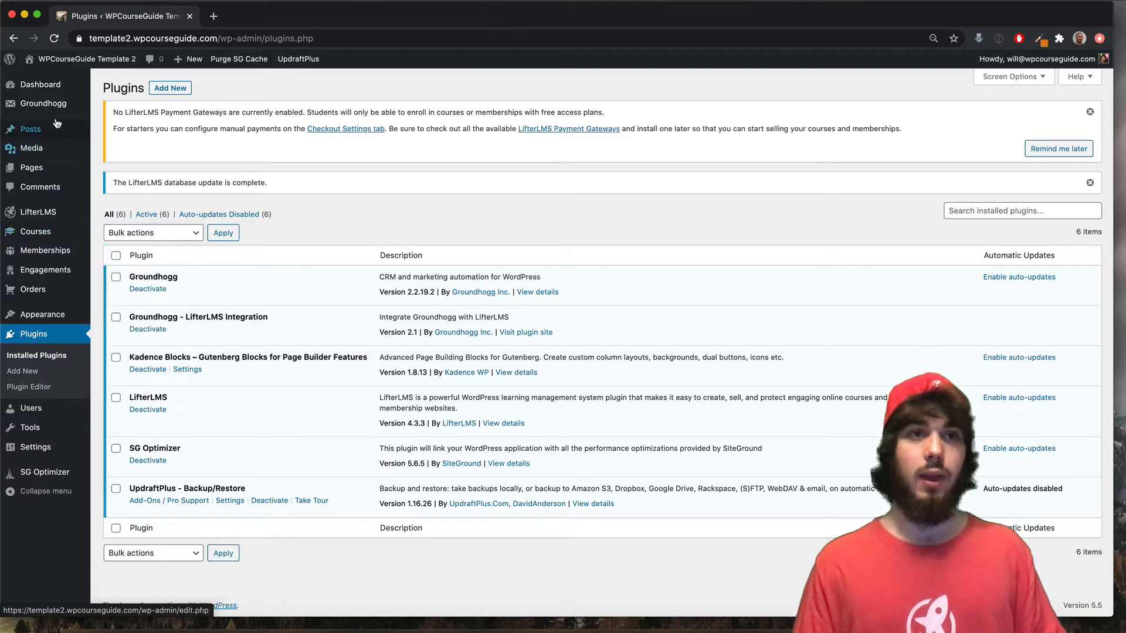
mouse_move(52, 116)
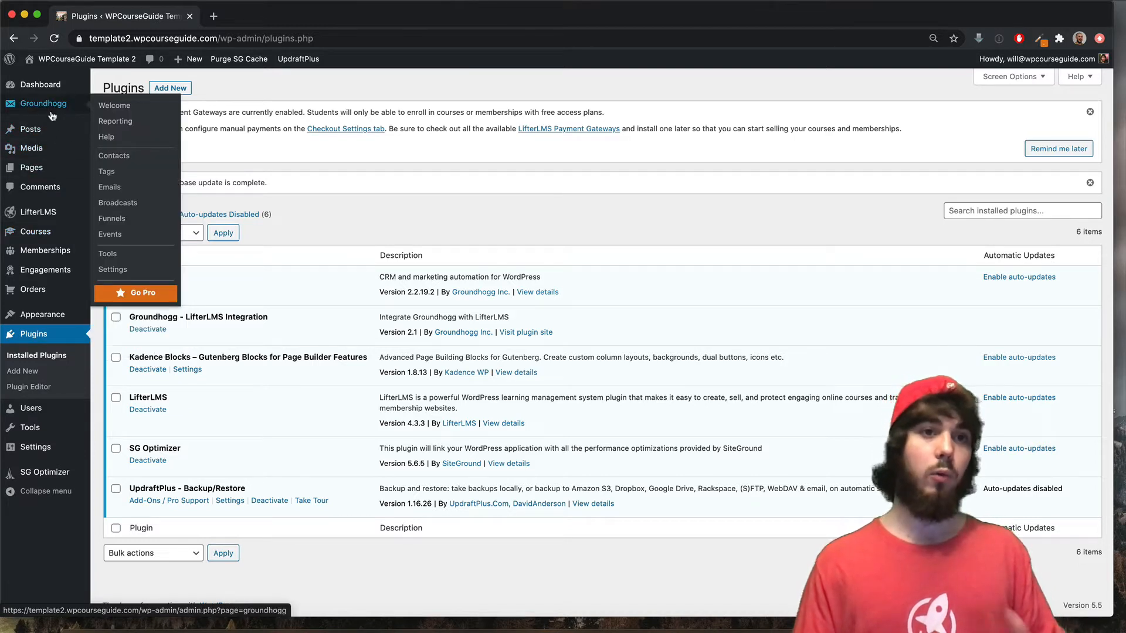
- Create the tag 'Enrolled in Quiz System Masterclass' on the Groundhogg Tags page
left_click(107, 172)
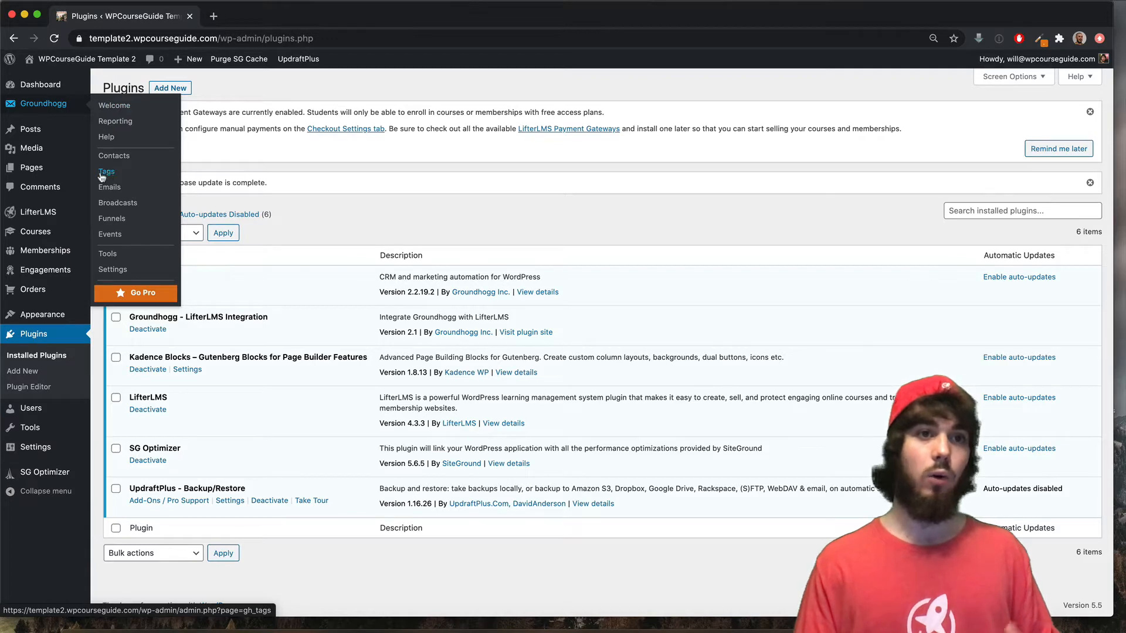
left_click(42, 231)
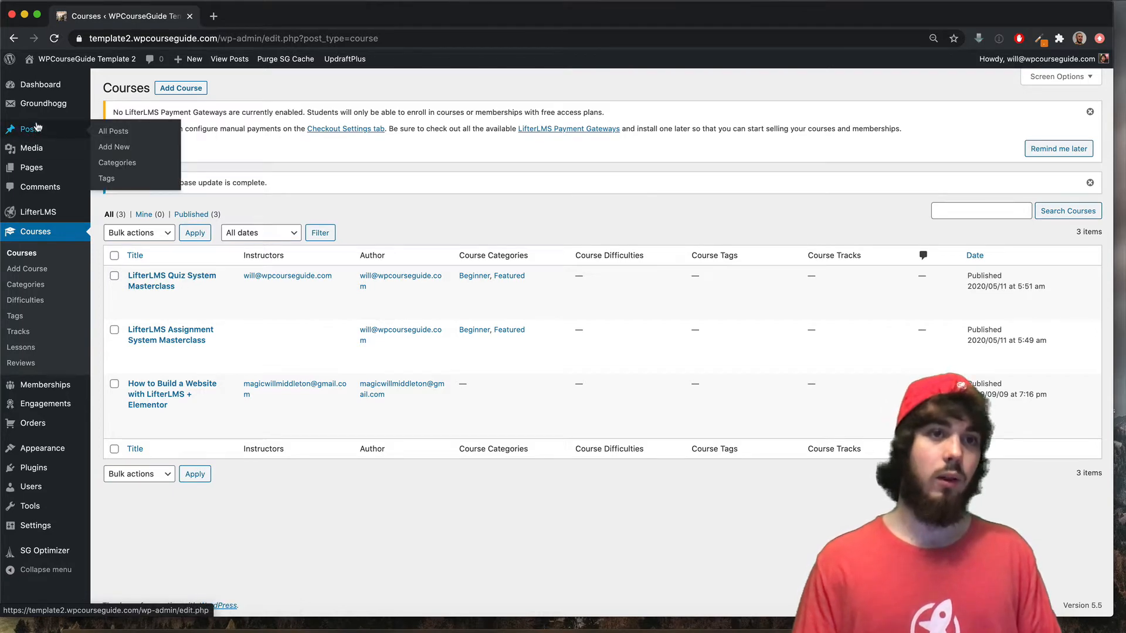
mouse_move(81, 118)
left_click(108, 171)
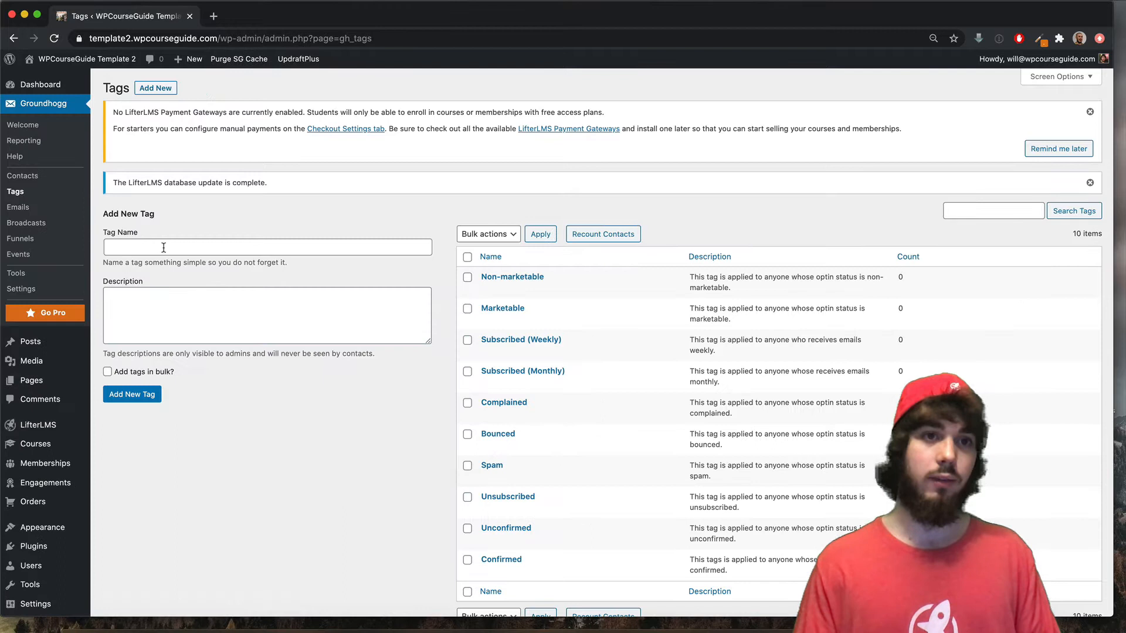
left_click(164, 246)
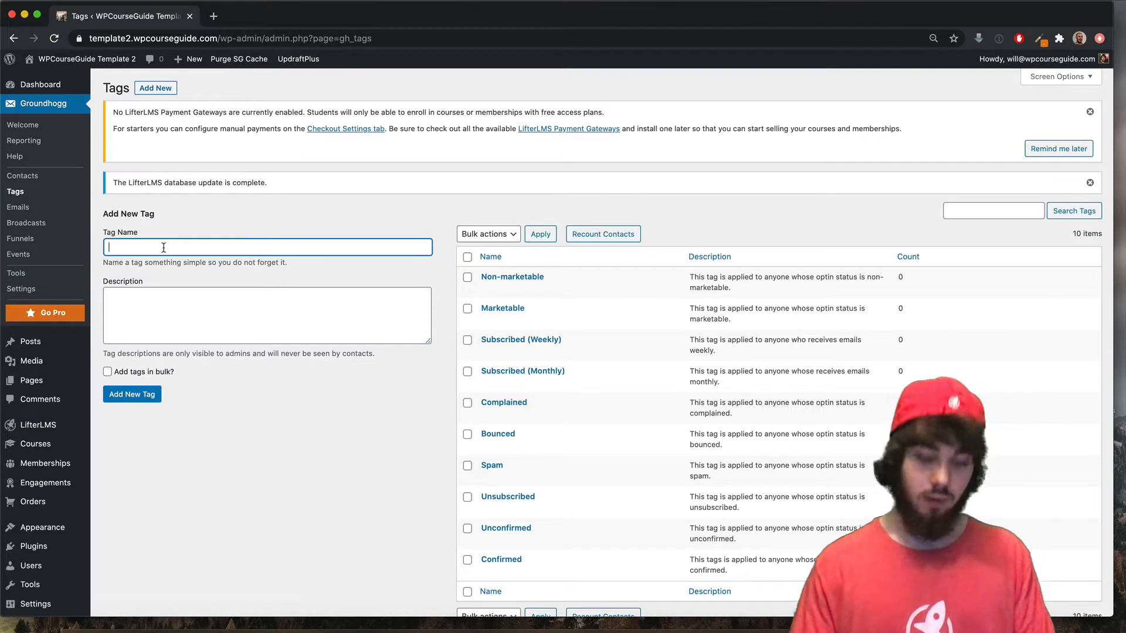
type("Enrolled in Quiz")
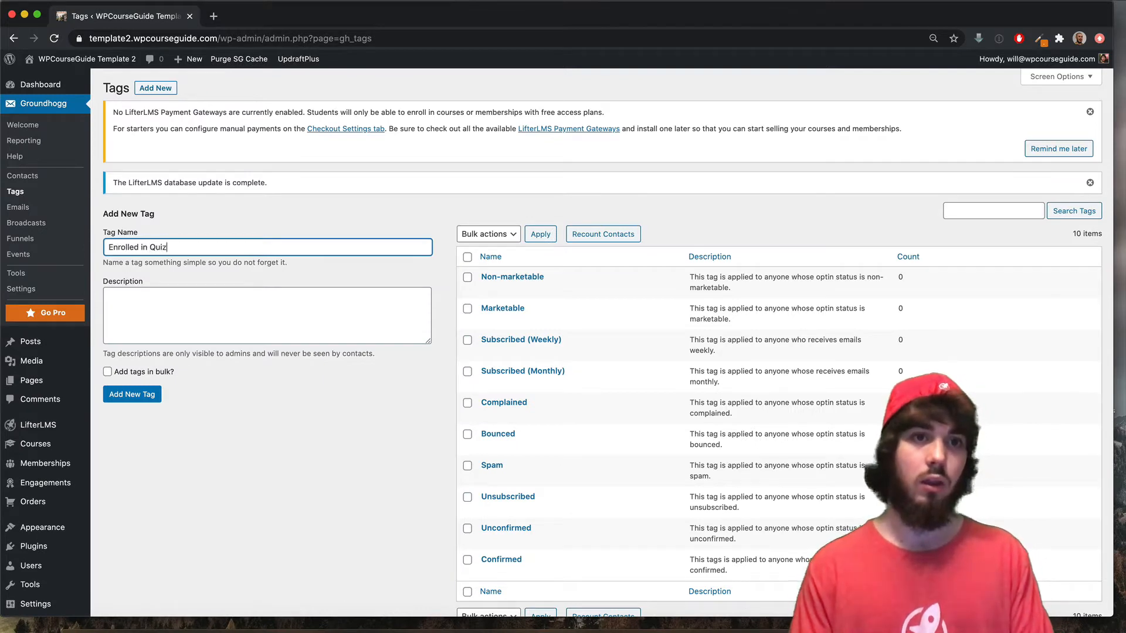
type(" System Masterclass")
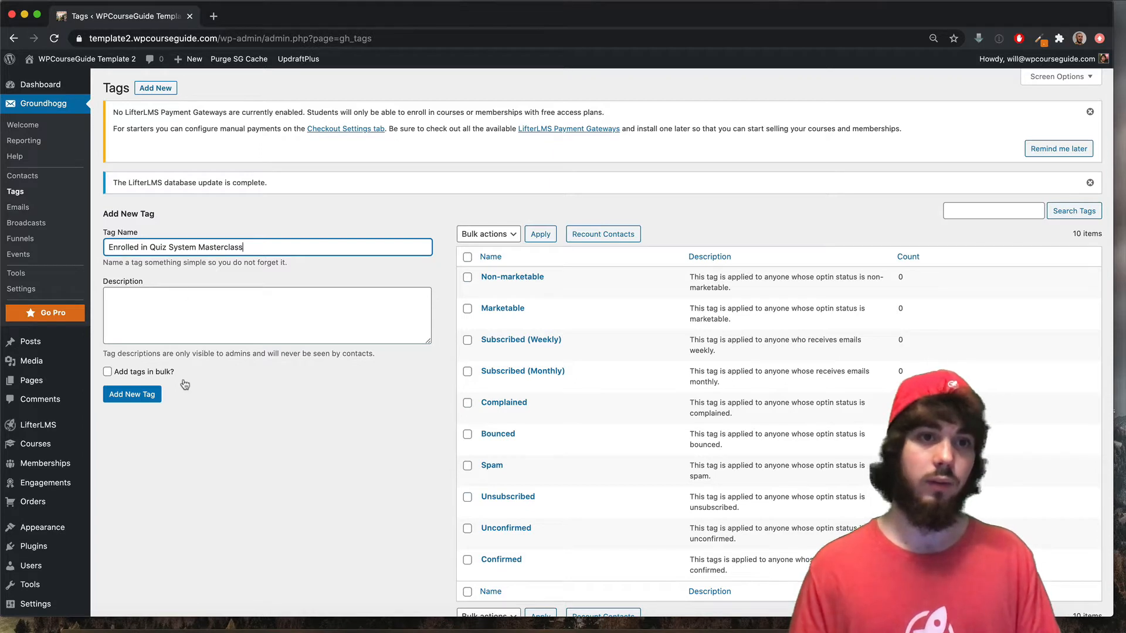
left_click(149, 396)
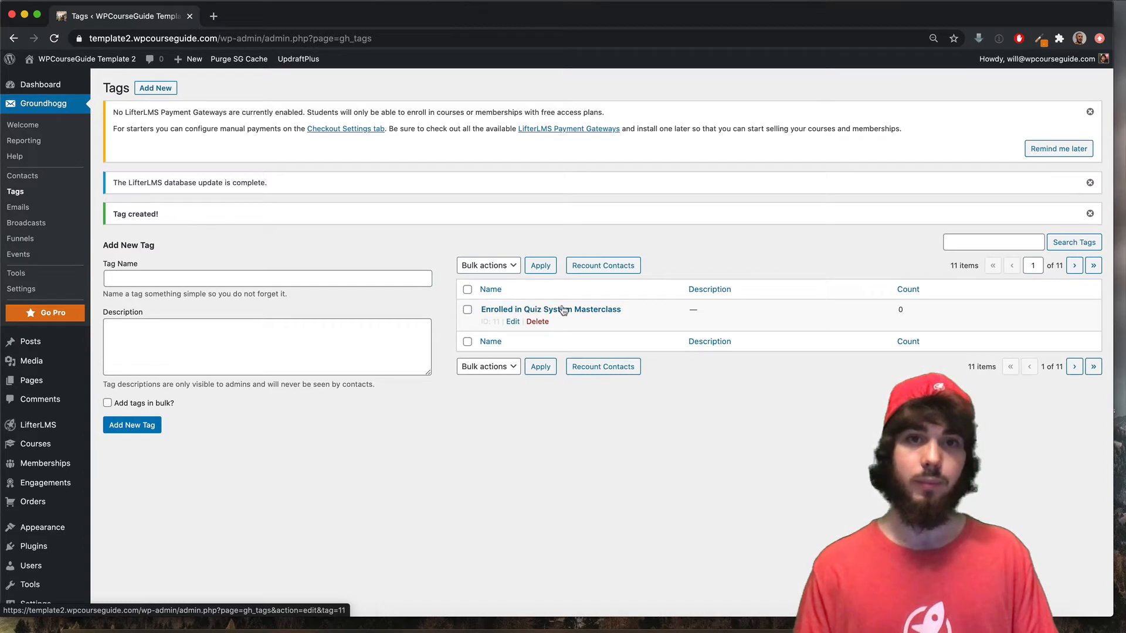
left_click_drag(633, 310, 452, 313)
left_click(414, 245)
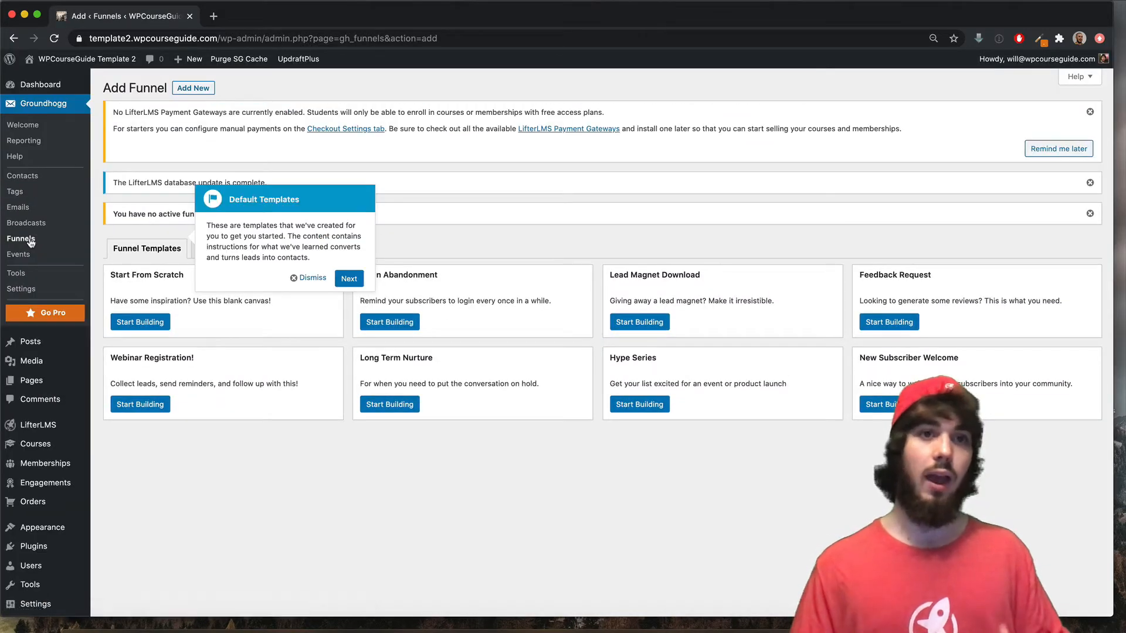
- Dismiss the templates tour and build a funnel from the Start From Scratch template
left_click(310, 278)
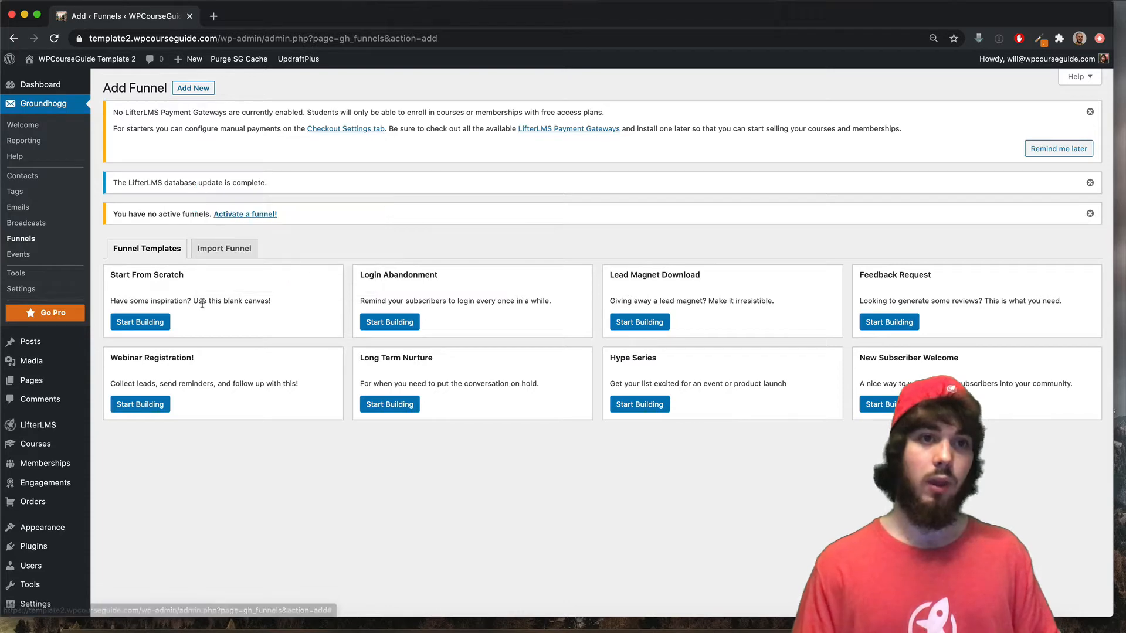
left_click(143, 323)
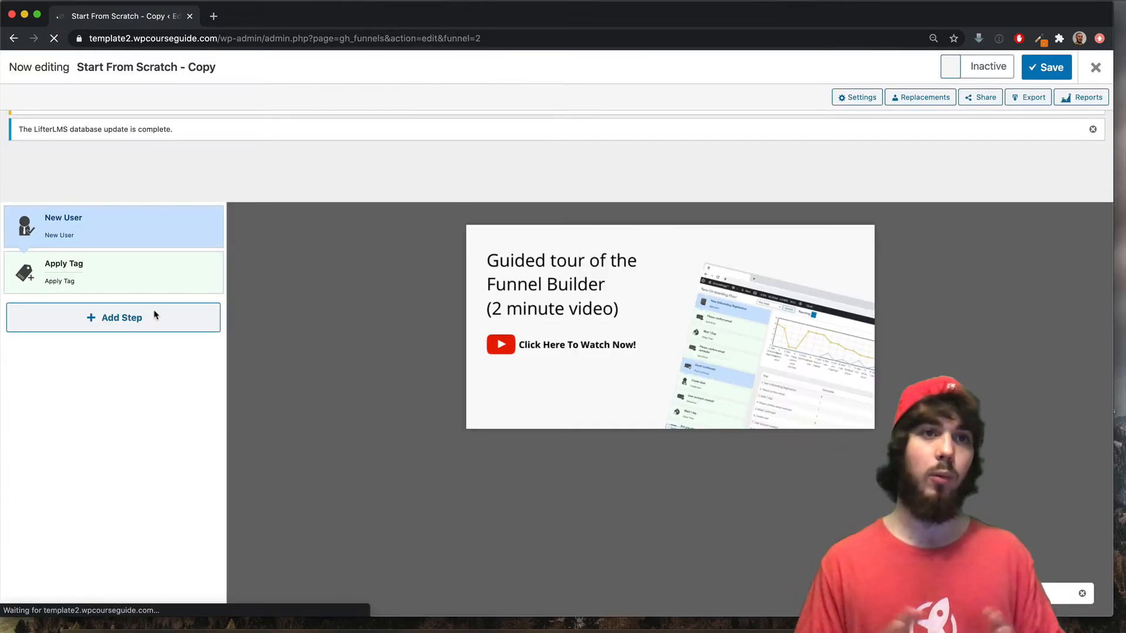
mouse_move(97, 235)
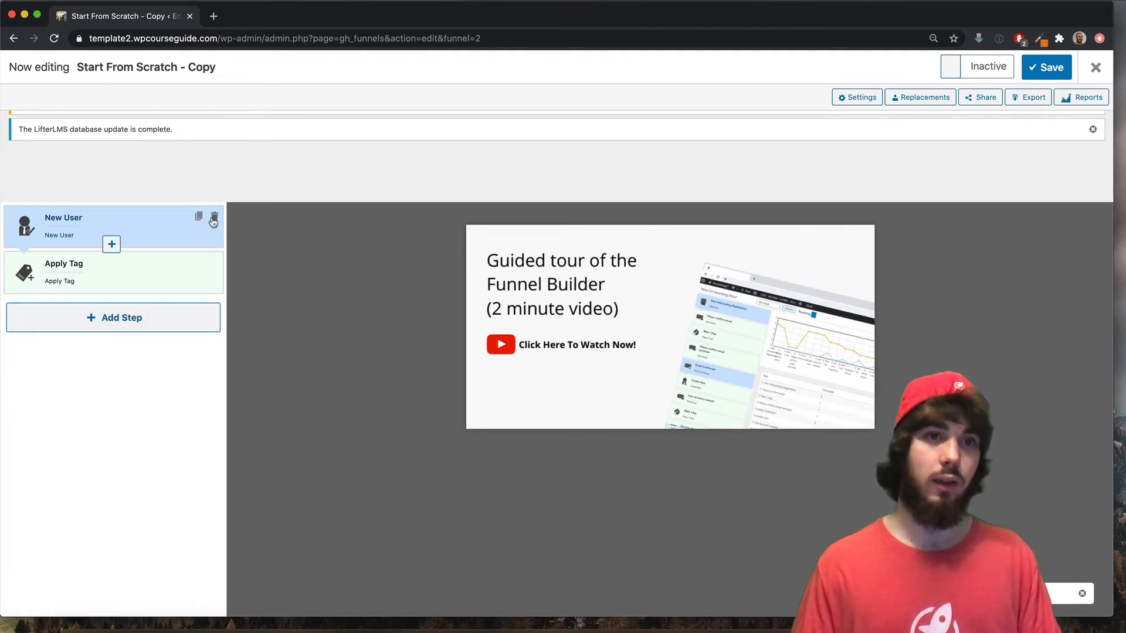
- Delete the default New User and Apply Tag steps, confirming each deletion
left_click(215, 217)
left_click(664, 121)
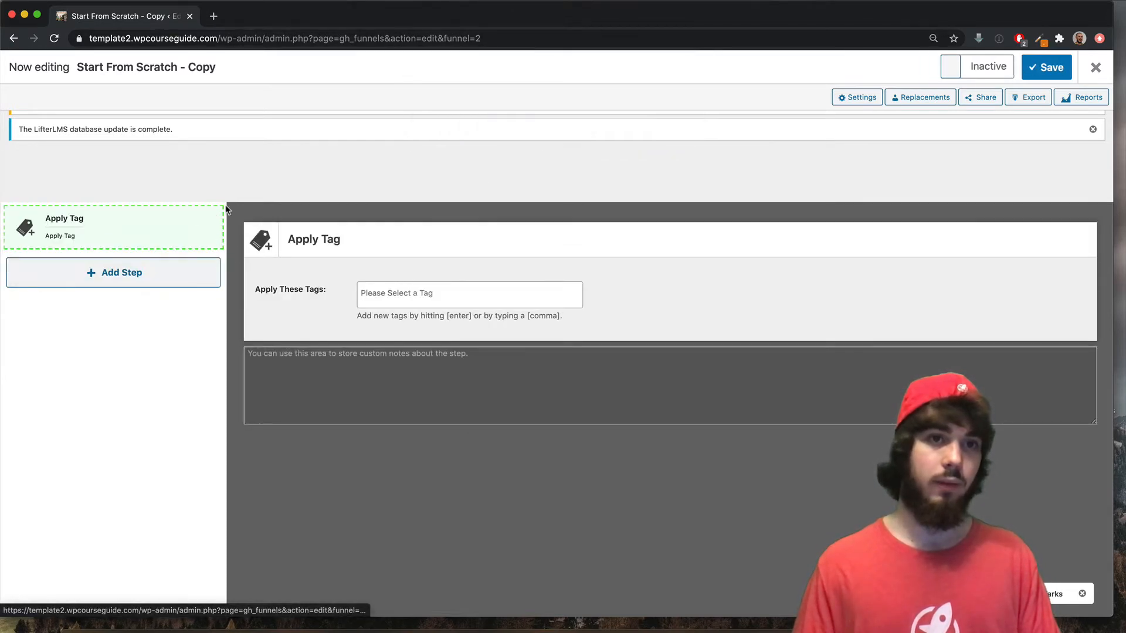
left_click(215, 218)
left_click(662, 121)
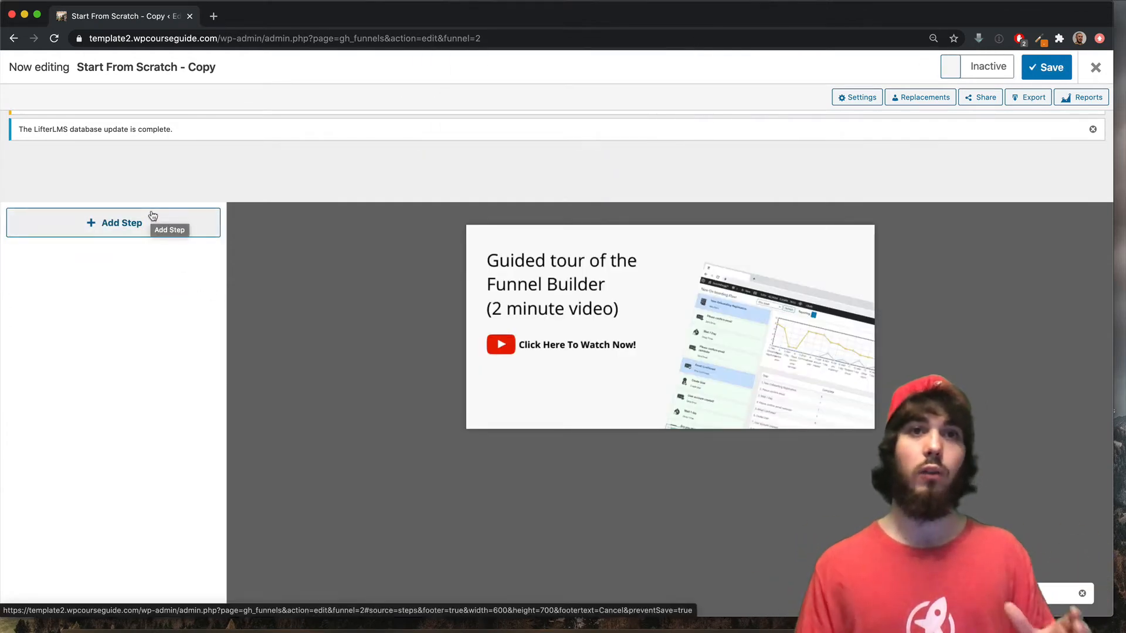
- Maximize the browser and browse the action and benchmark step types under Add Step
double_click(275, 19)
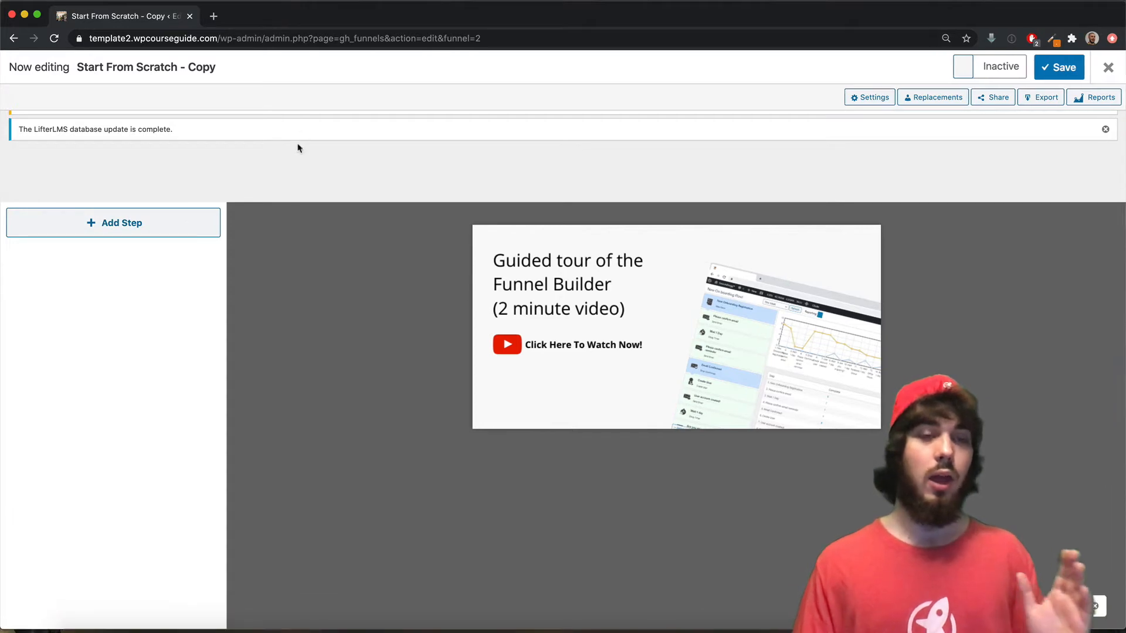
left_click(138, 230)
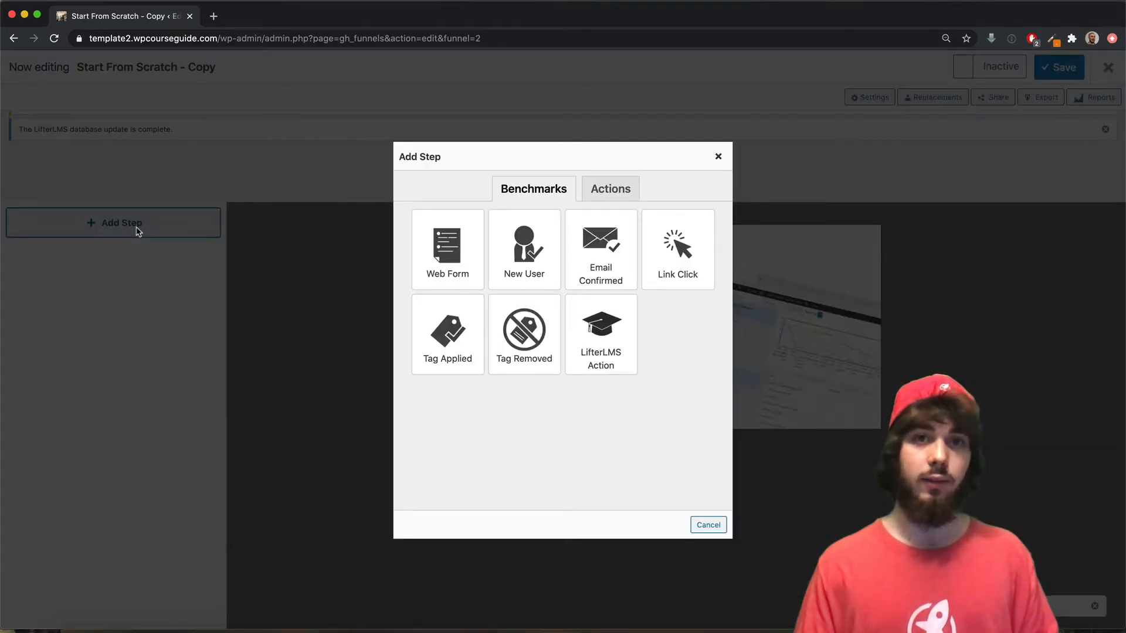
left_click(605, 196)
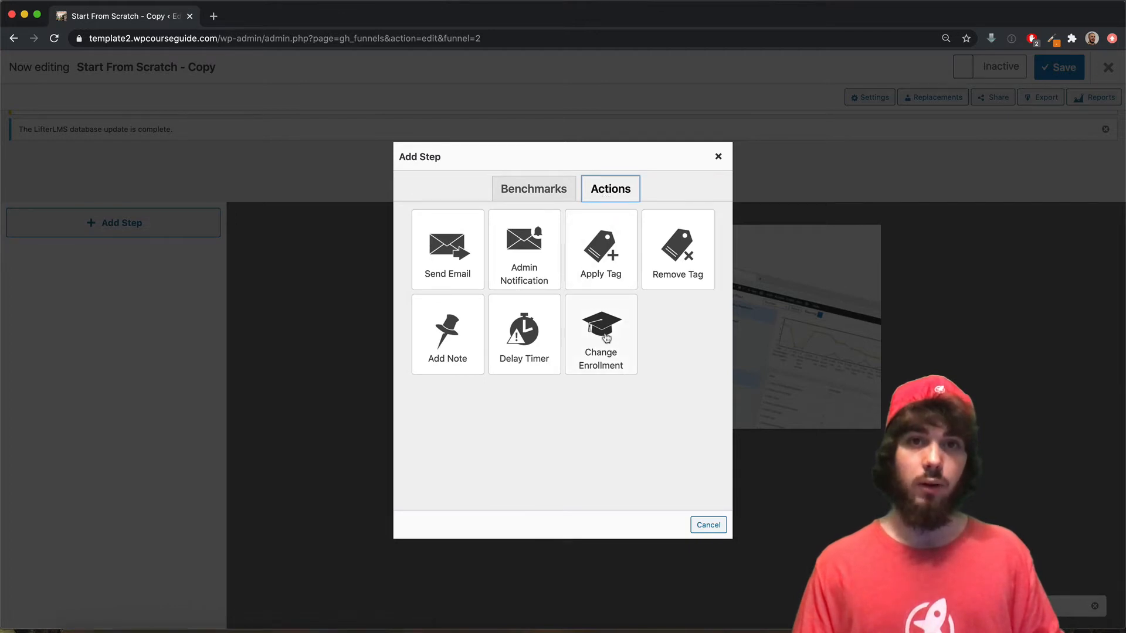
left_click(541, 183)
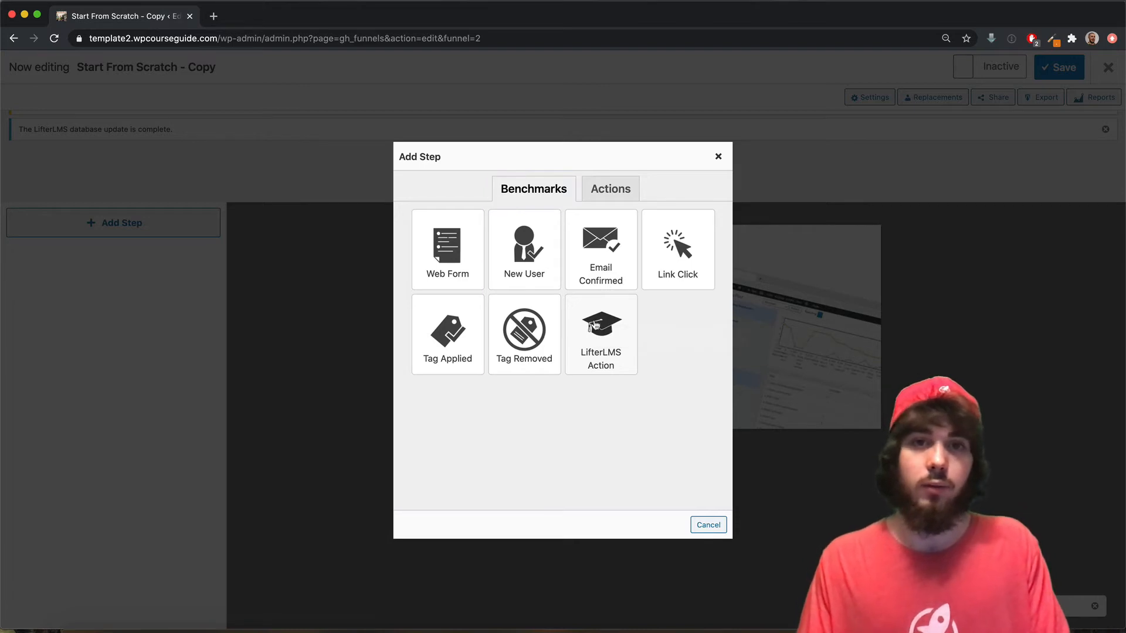
- Add a LifterLMS Action benchmark triggered by Course Enrolled for Quiz System Masterclass
left_click(608, 333)
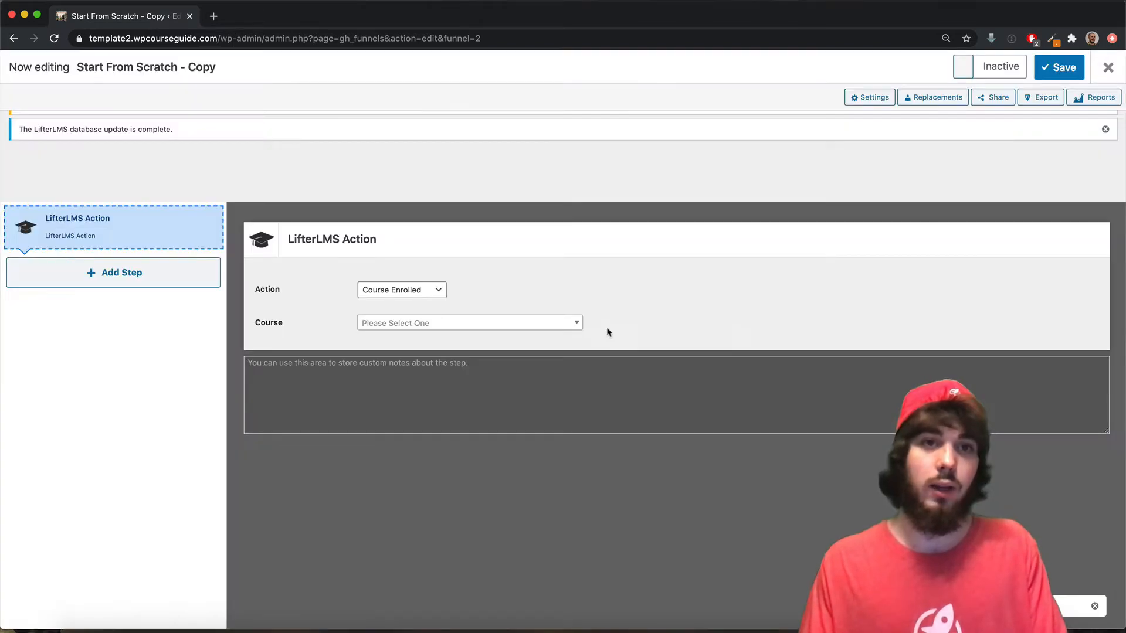
left_click(374, 294)
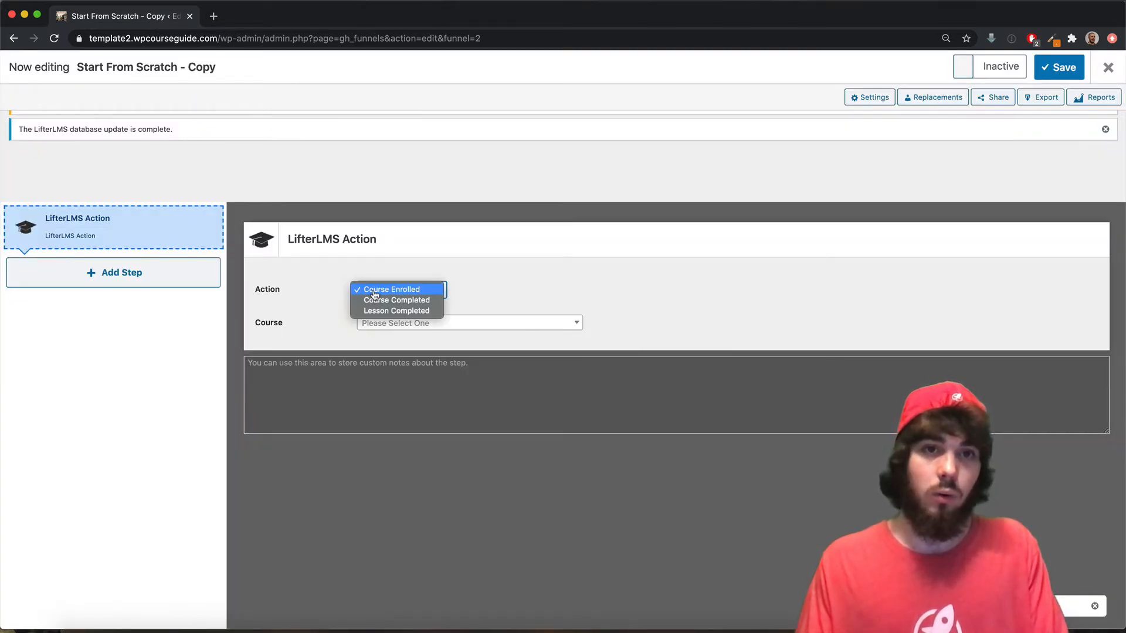
left_click(373, 291)
left_click(381, 323)
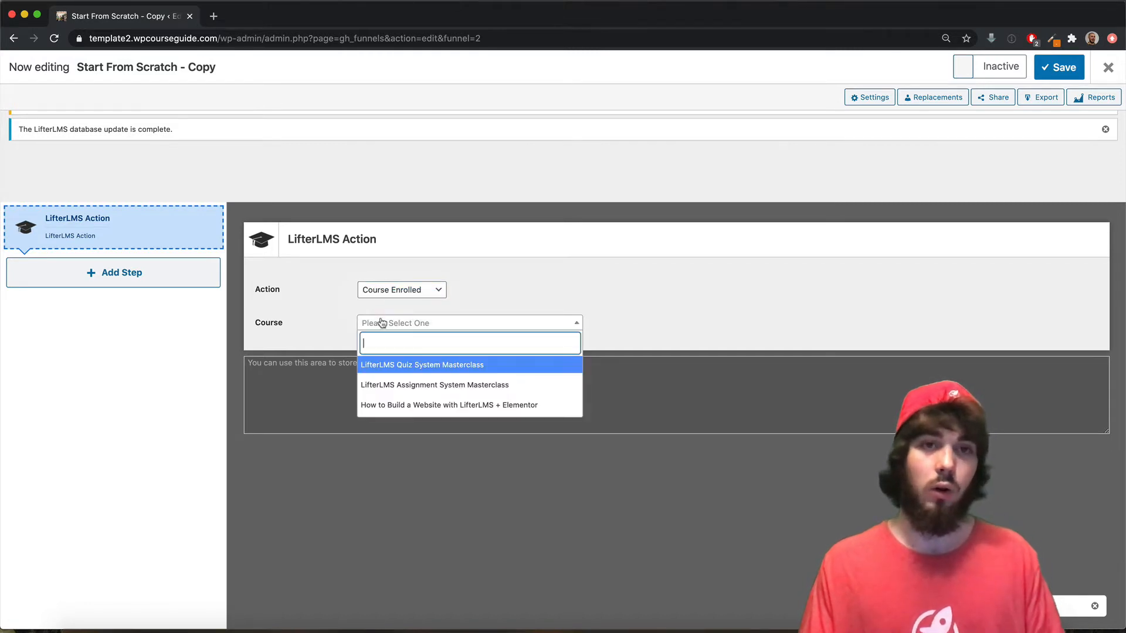
left_click(421, 369)
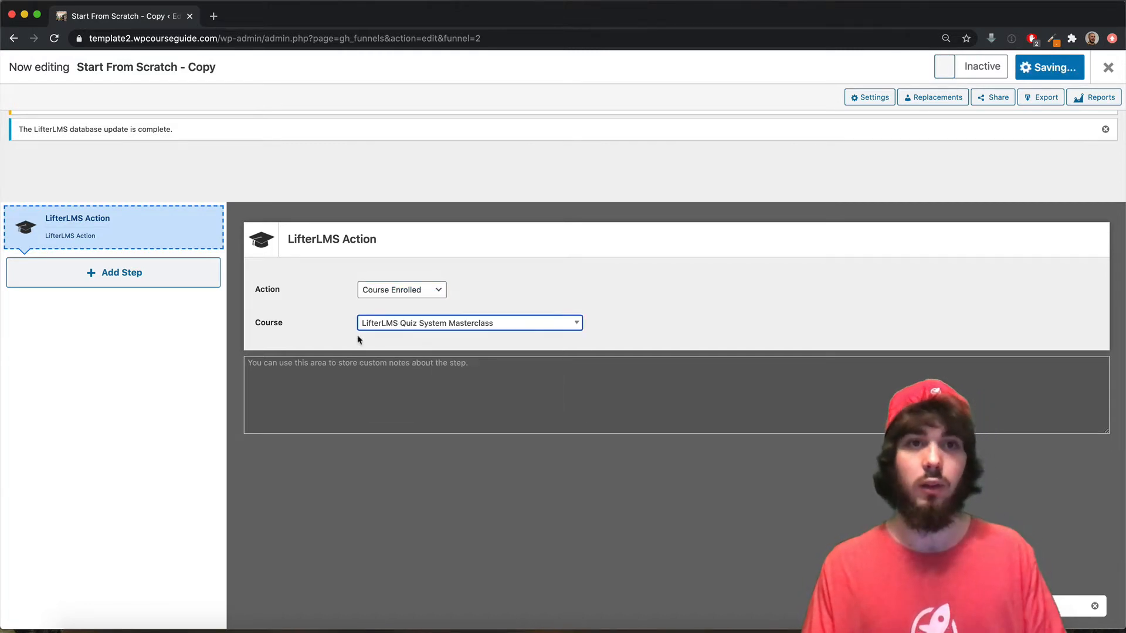
- Add an Apply Tag action for 'Enrolled in Quiz System Masterclass', then activate and save the funnel
left_click(138, 284)
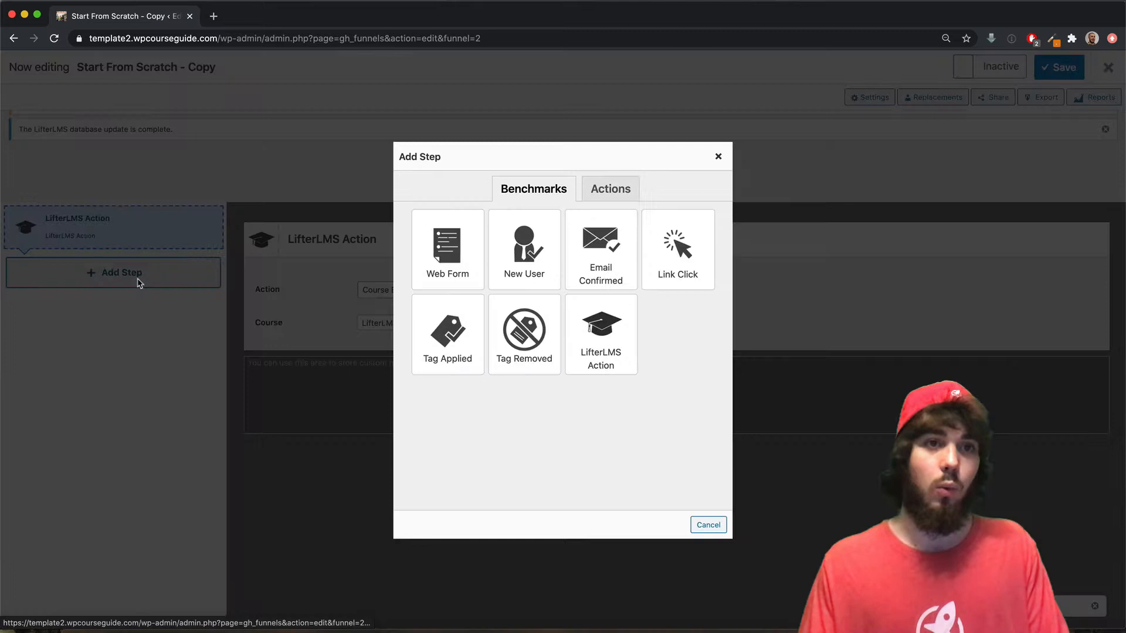
left_click(596, 197)
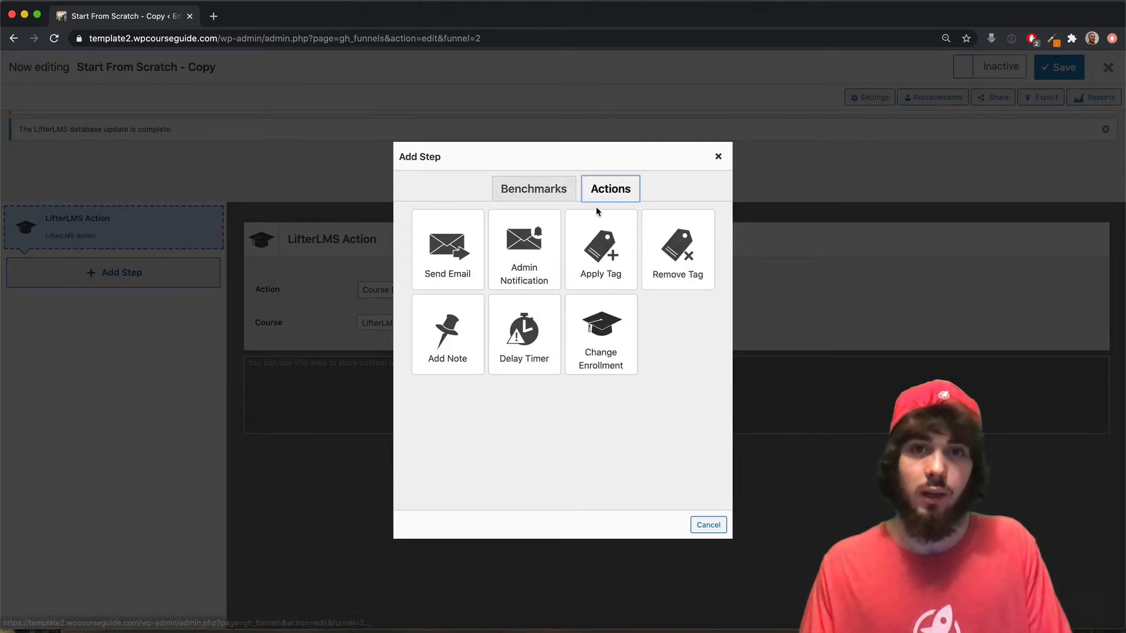
left_click(602, 232)
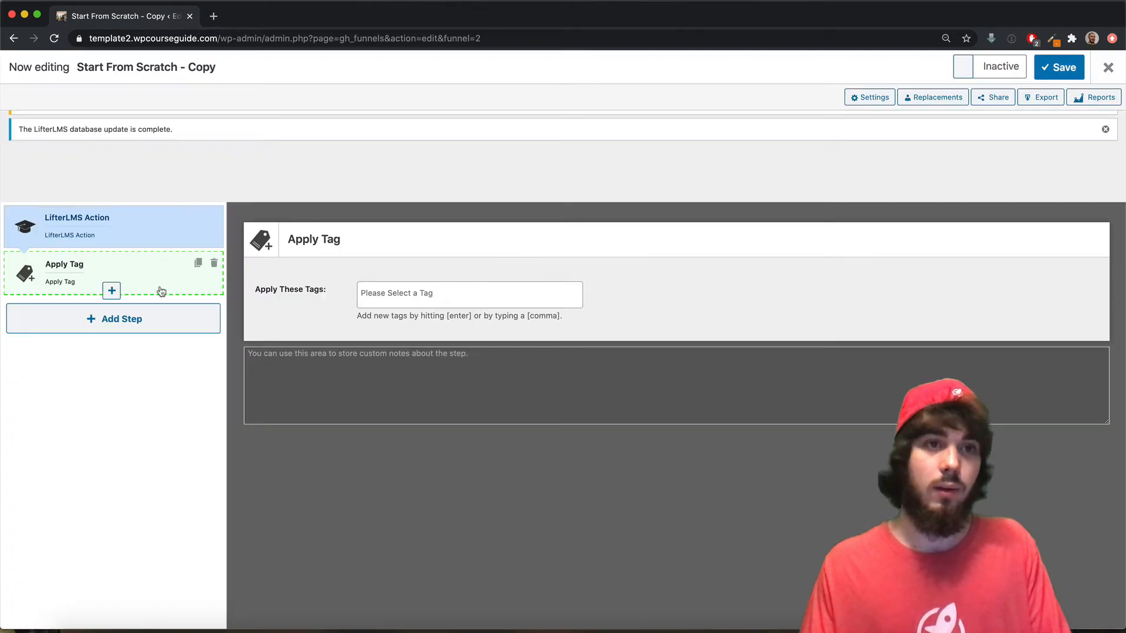
left_click(389, 300)
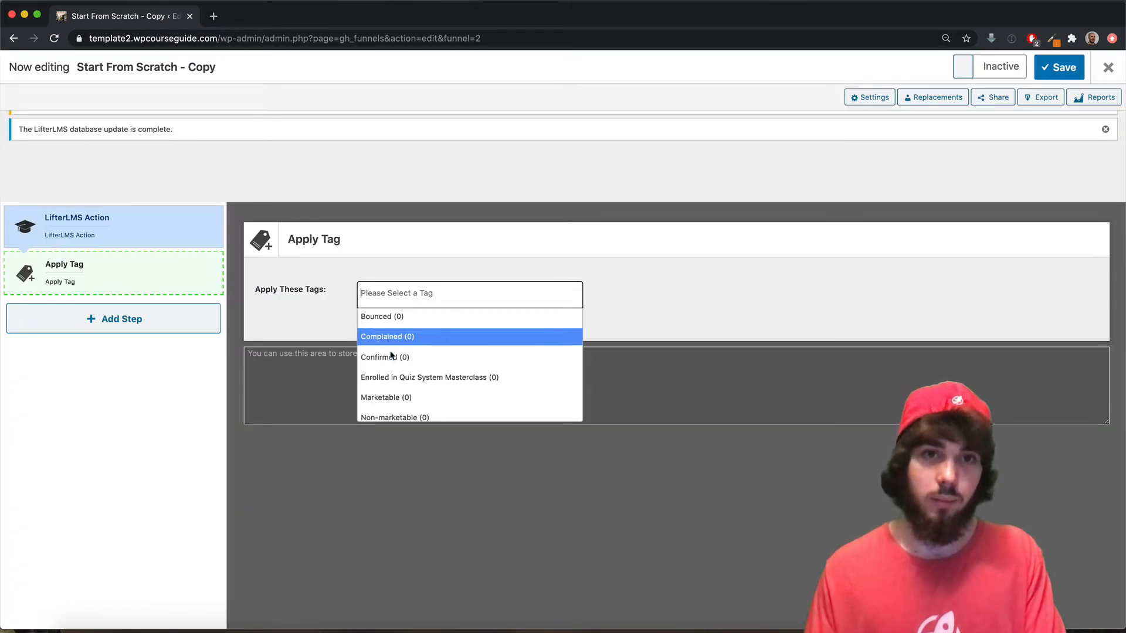
left_click(404, 382)
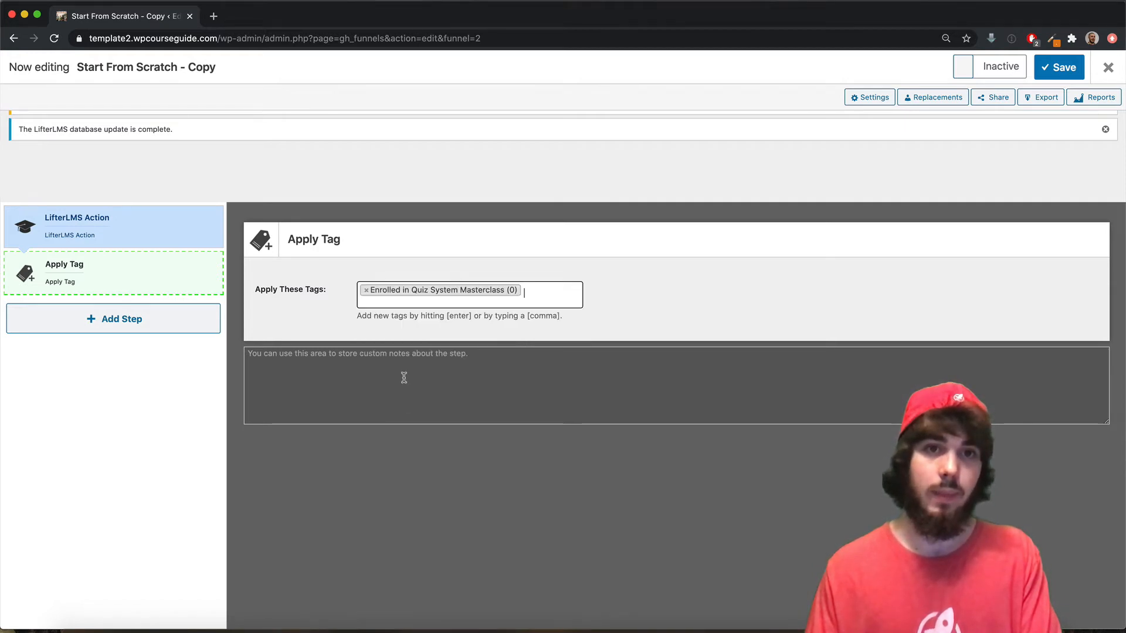
left_click(982, 75)
left_click(1040, 71)
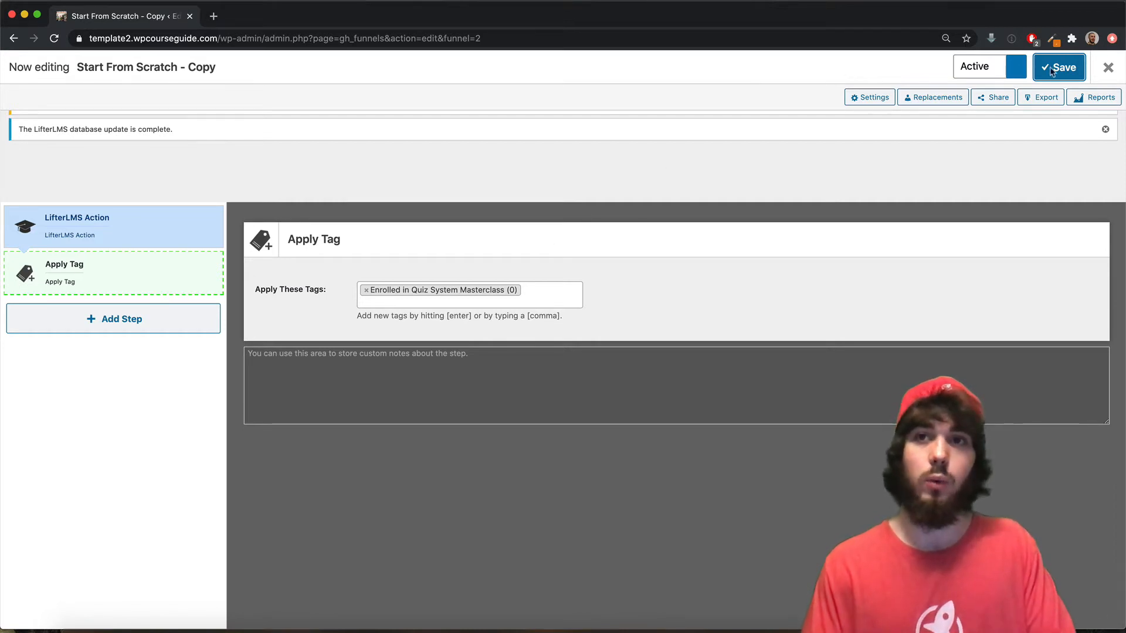
- Close the funnel editor and start a new email broadcast from the Broadcasts page
left_click(1108, 71)
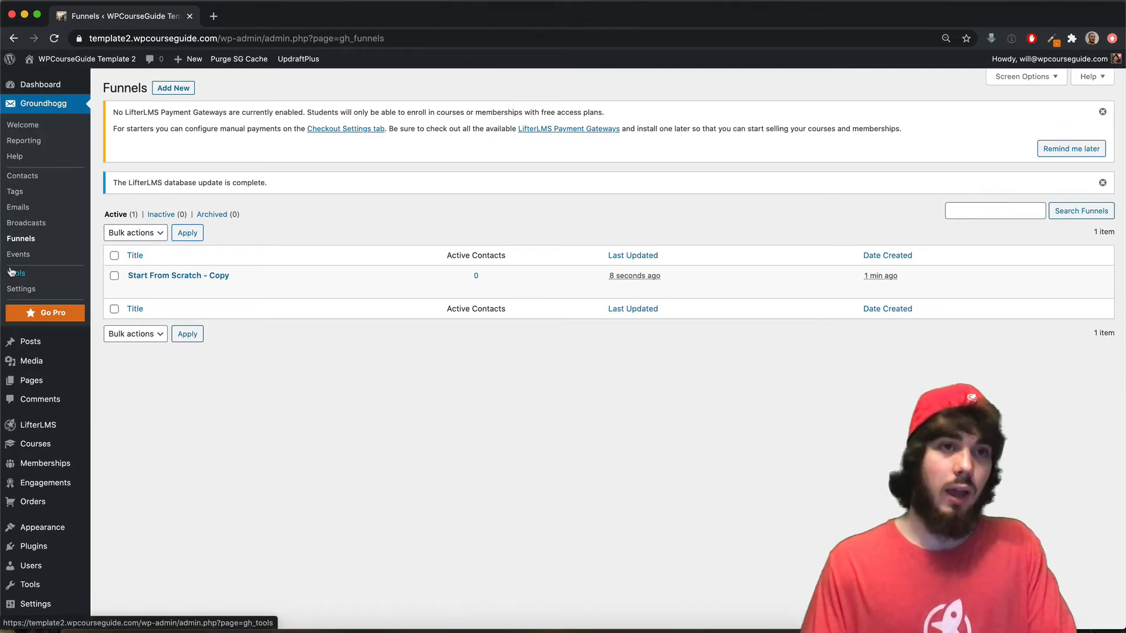
left_click(20, 224)
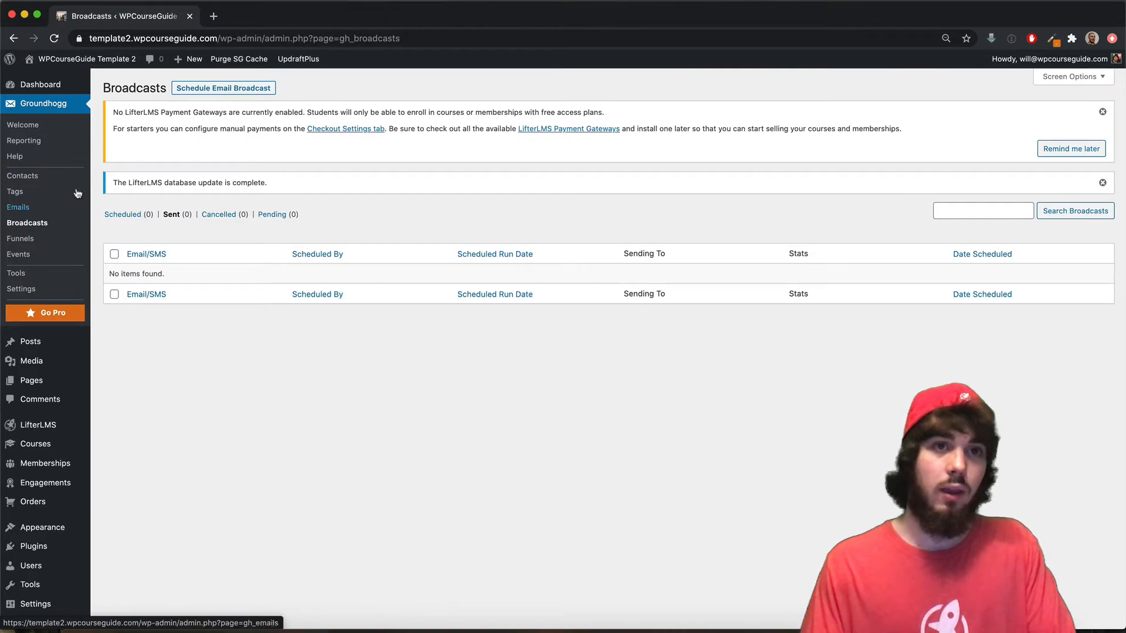
left_click(202, 89)
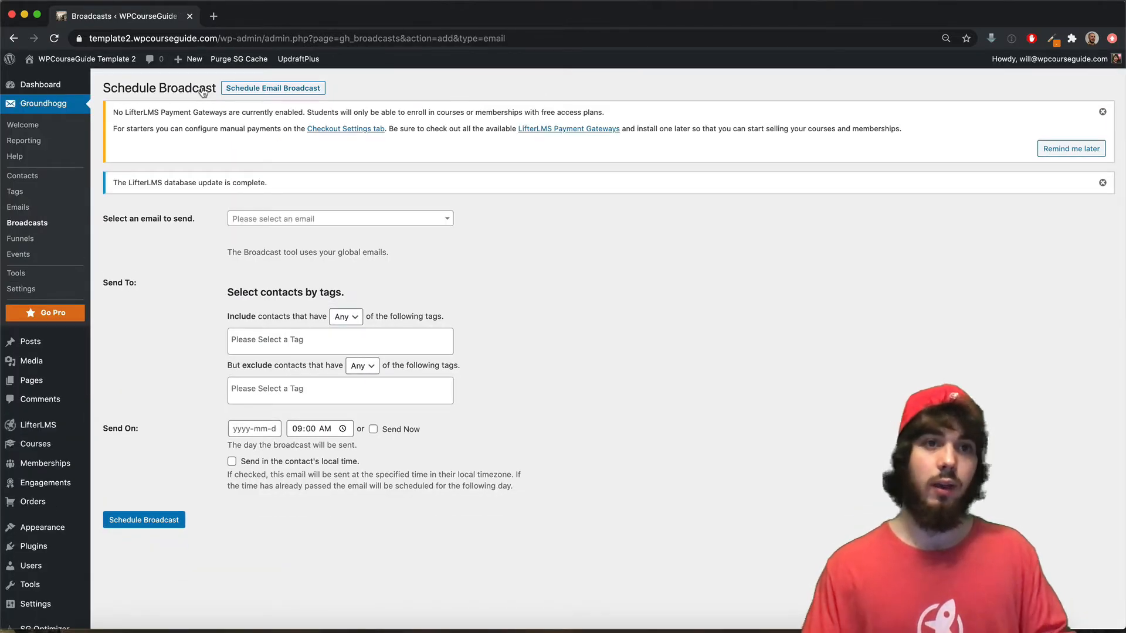
mouse_move(159, 222)
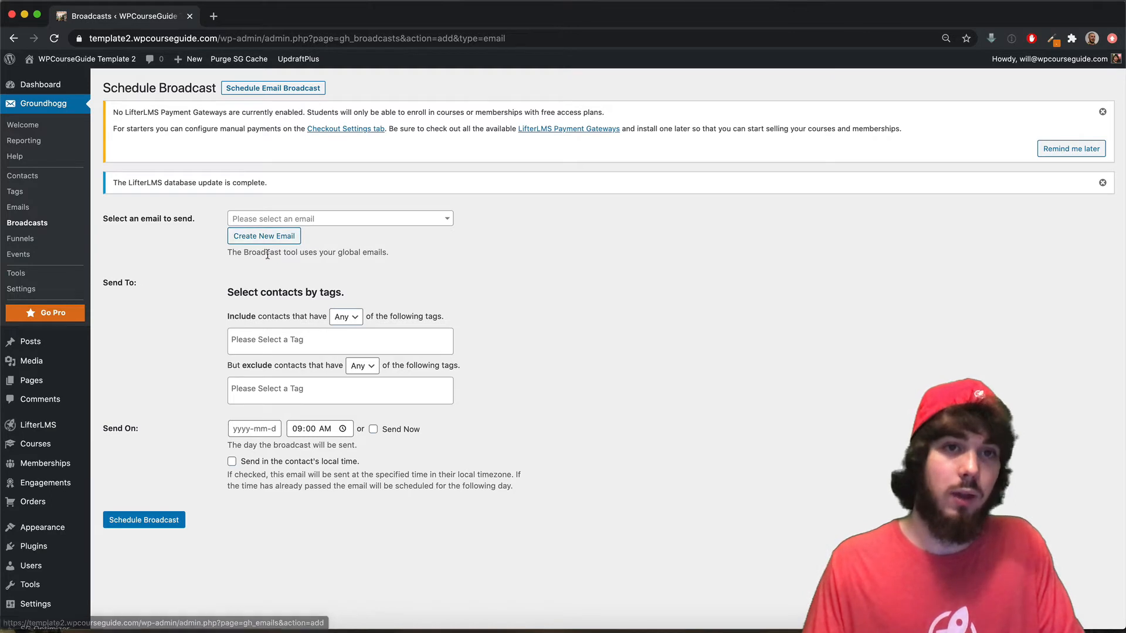
- Include contacts tagged 'Enrolled in Quiz System Masterclass' and set the broadcast to Send Now
left_click_drag(233, 292, 289, 299)
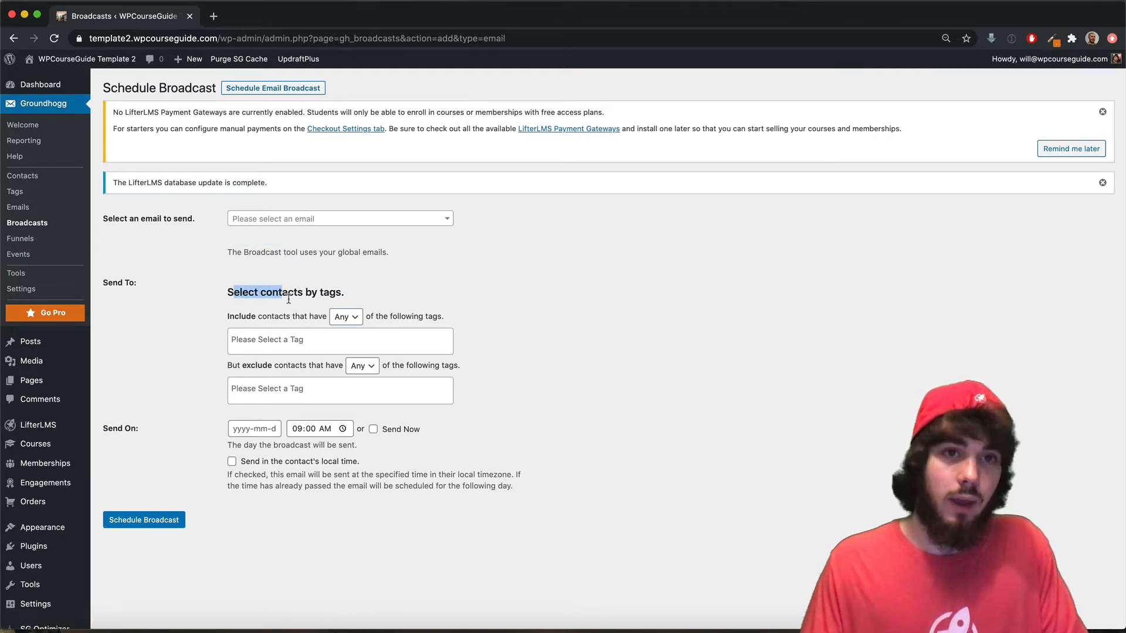
left_click(295, 342)
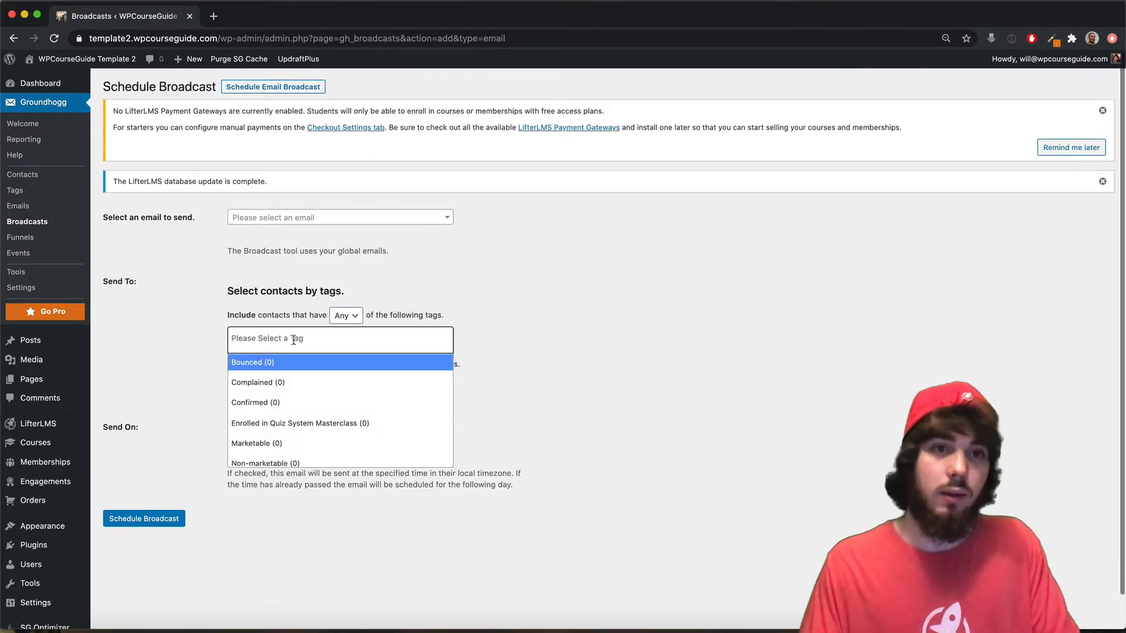
left_click(297, 421)
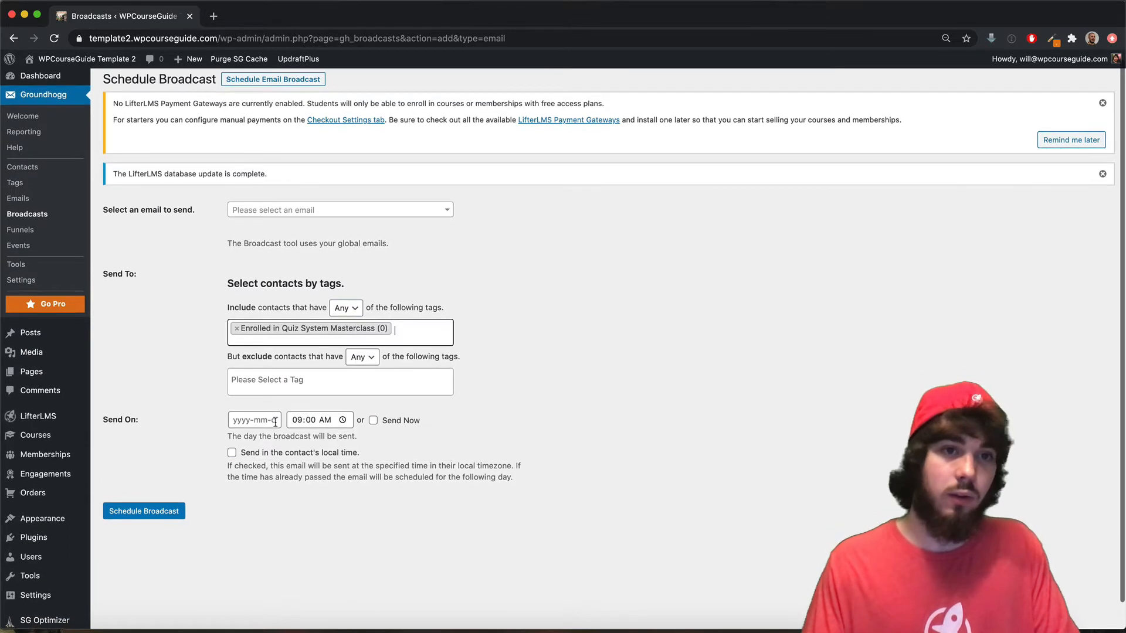
scroll(355, 432, "down", 1)
left_click(373, 421)
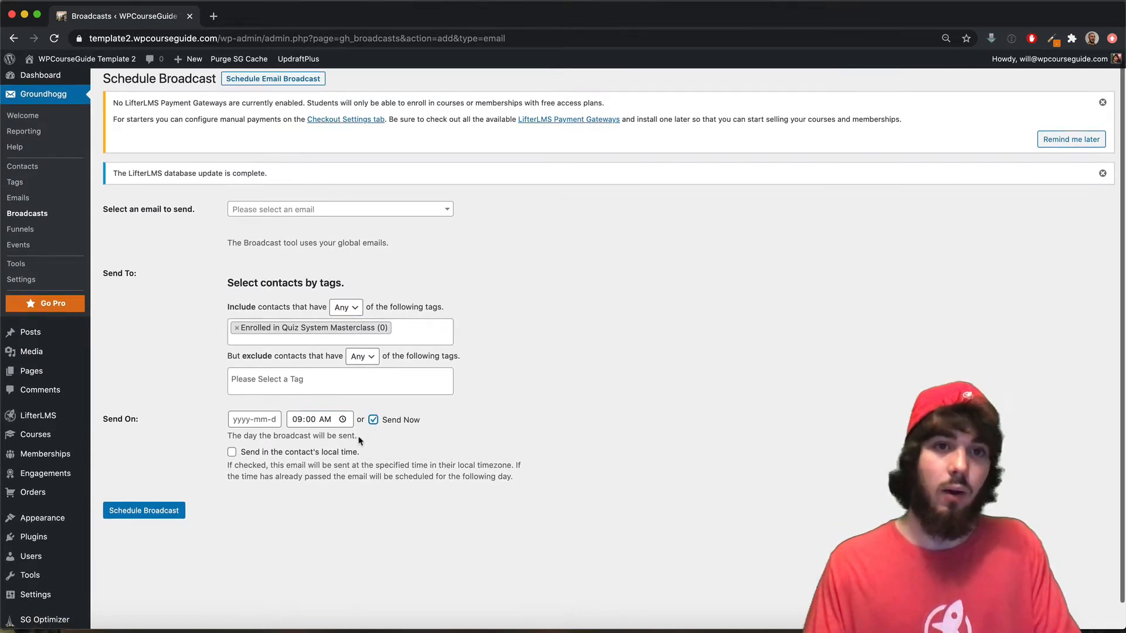
scroll(211, 203, "up", 1)
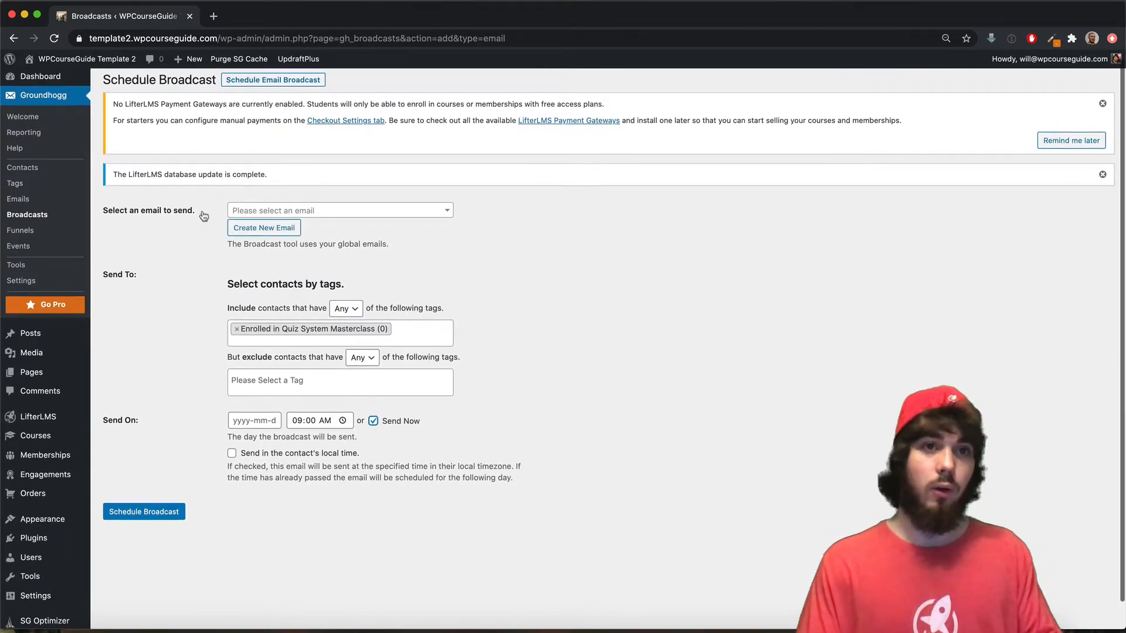
scroll(172, 261, "up", 1)
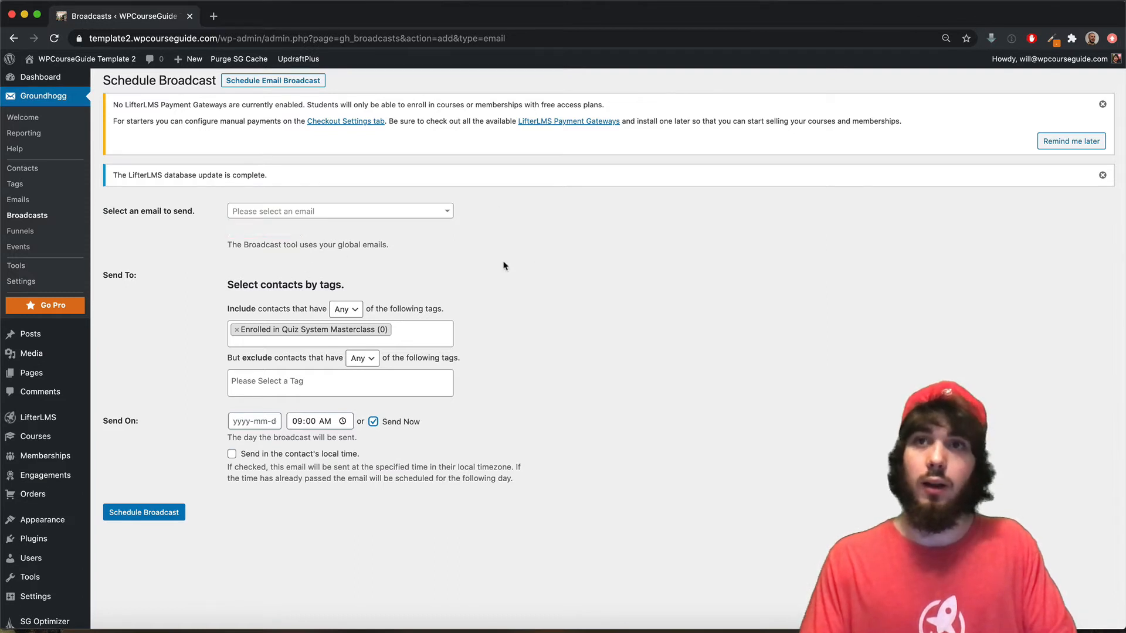
mouse_move(1025, 88)
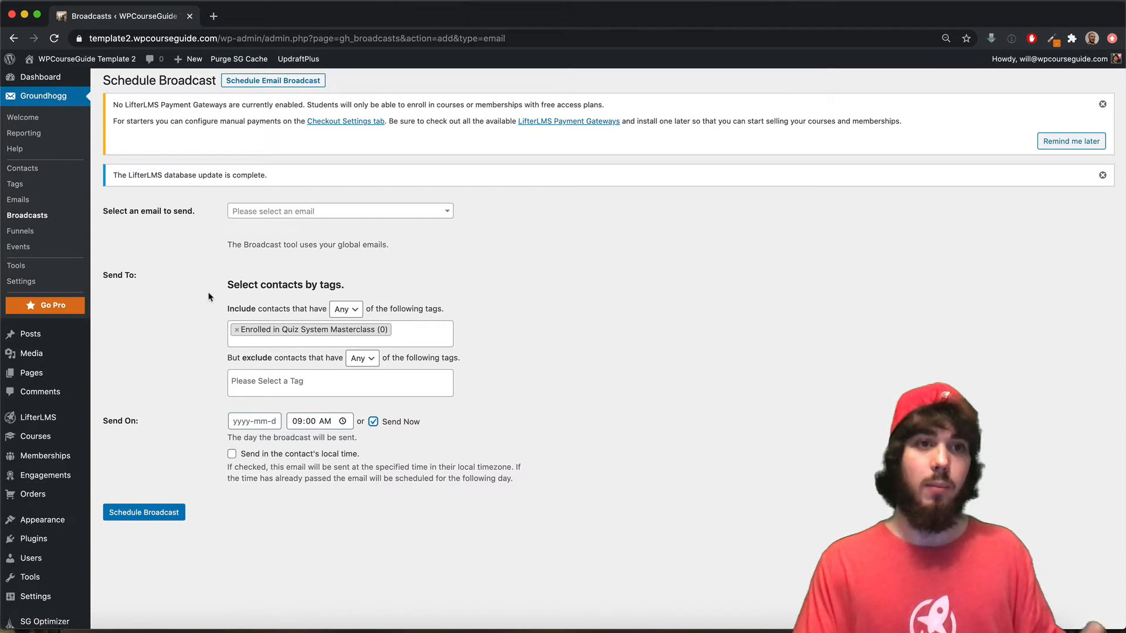
- Copy the public link of the Quiz System Masterclass course from the Courses list
left_click(80, 443)
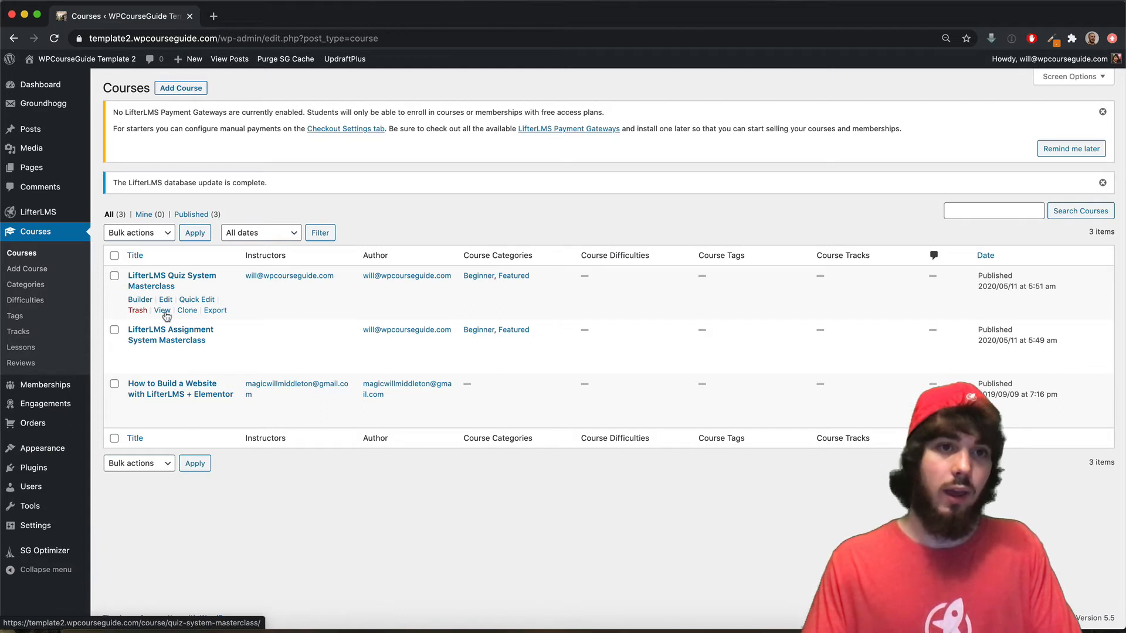
right_click(166, 317)
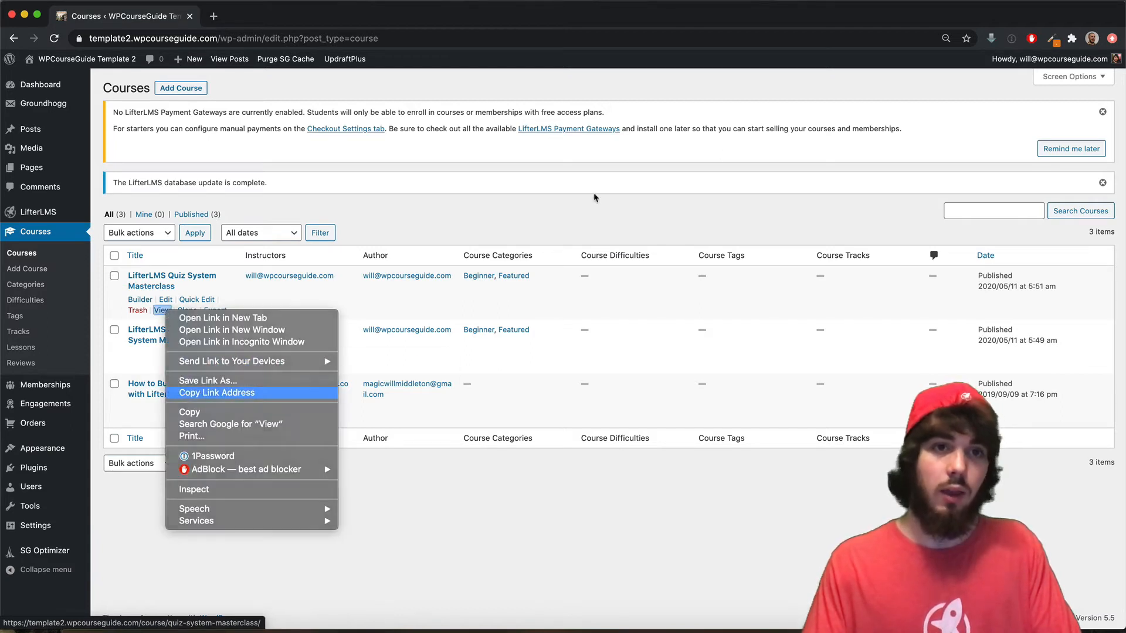
left_click(188, 393)
- Load the course page in a new incognito window and choose Enroll Me! on the free offer
left_click(1112, 38)
left_click(1019, 116)
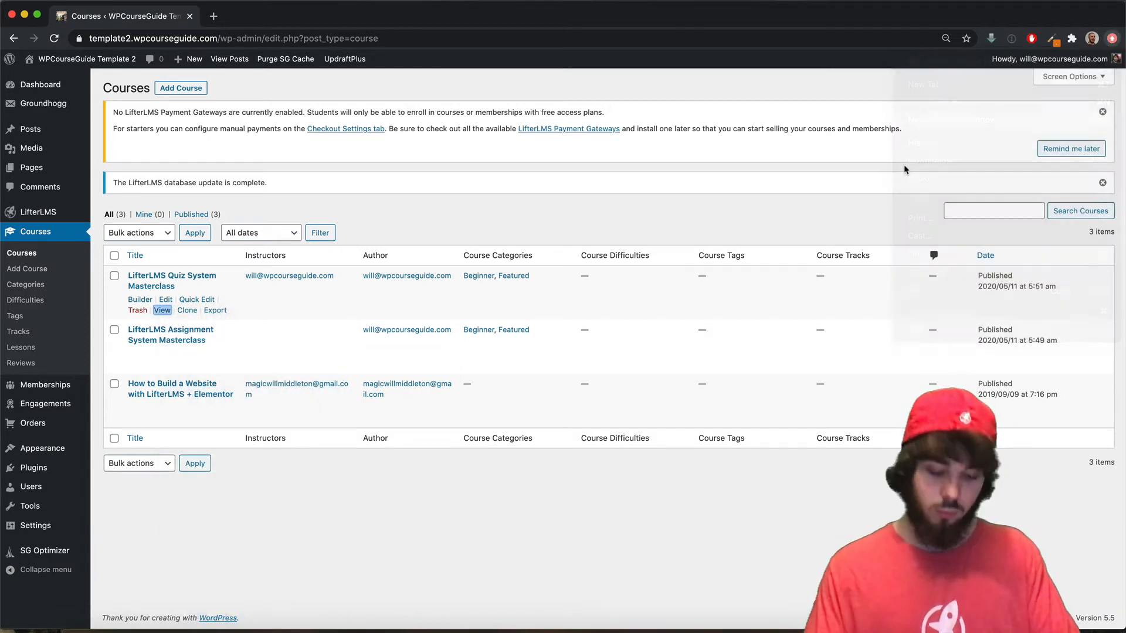
key("super+v")
key("Return")
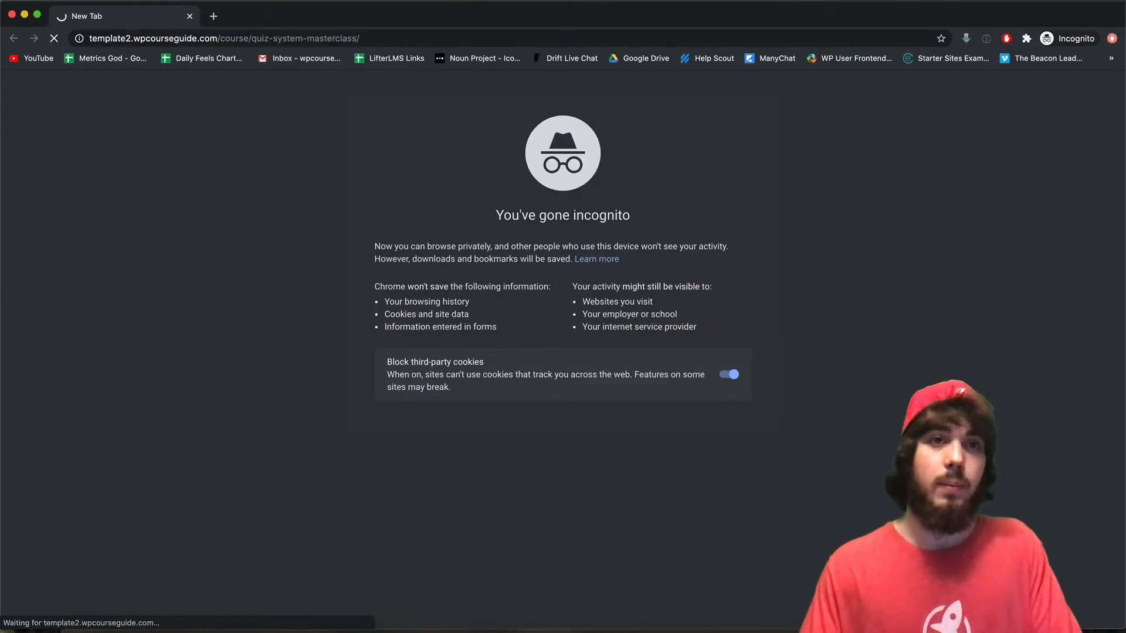
scroll(457, 346, "down", 5)
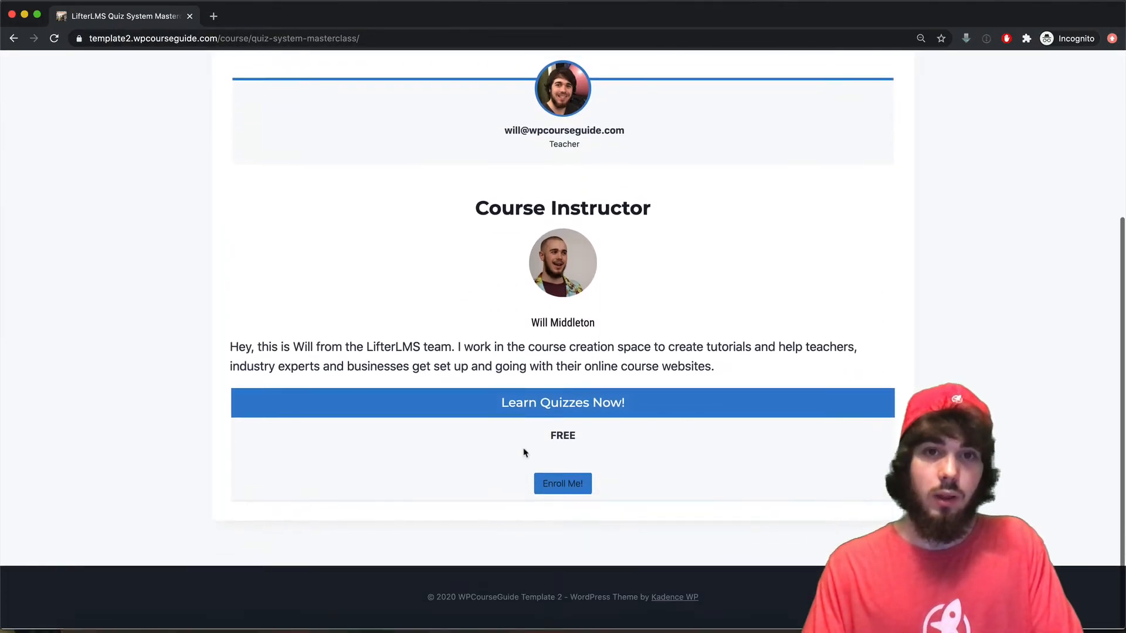
left_click(546, 486)
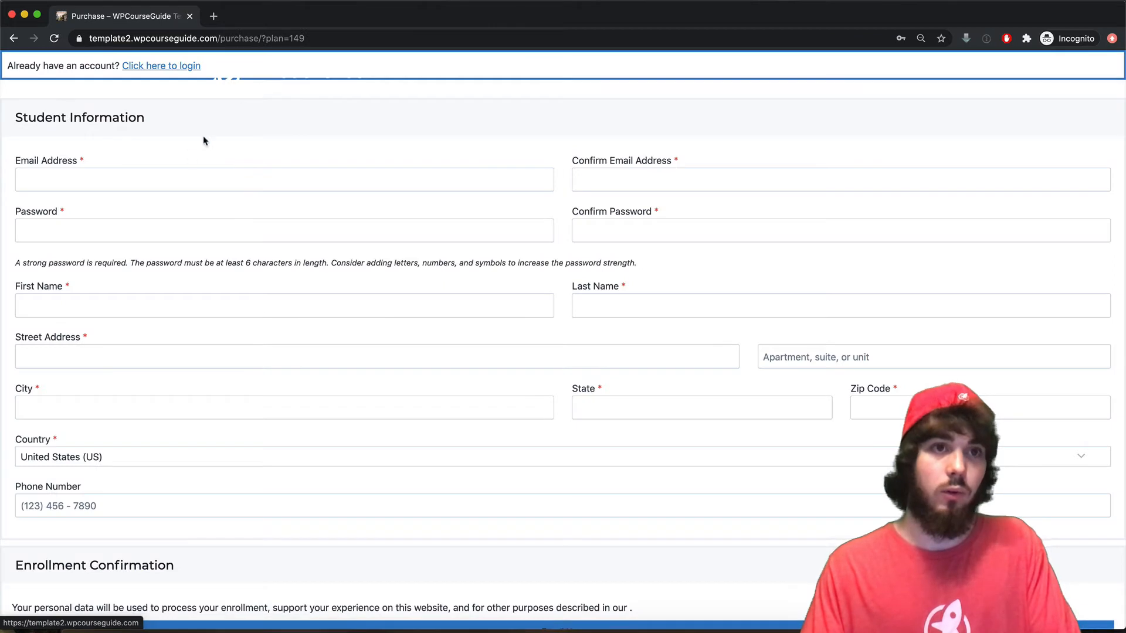
- Enter the student's email address and password, each with its matching confirmation
left_click(62, 182)
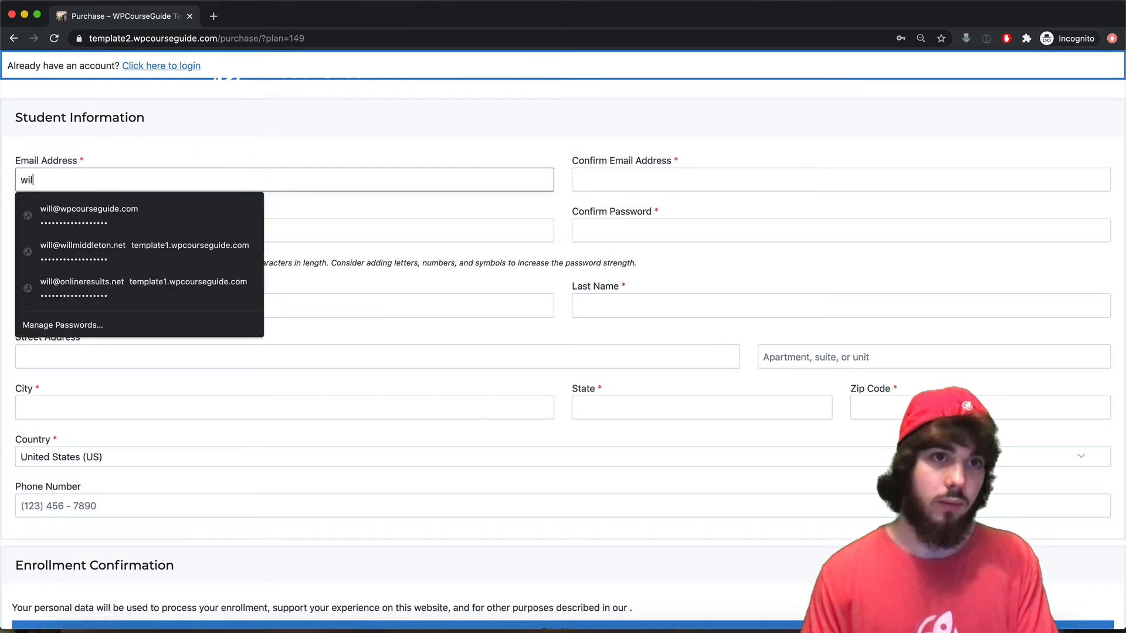
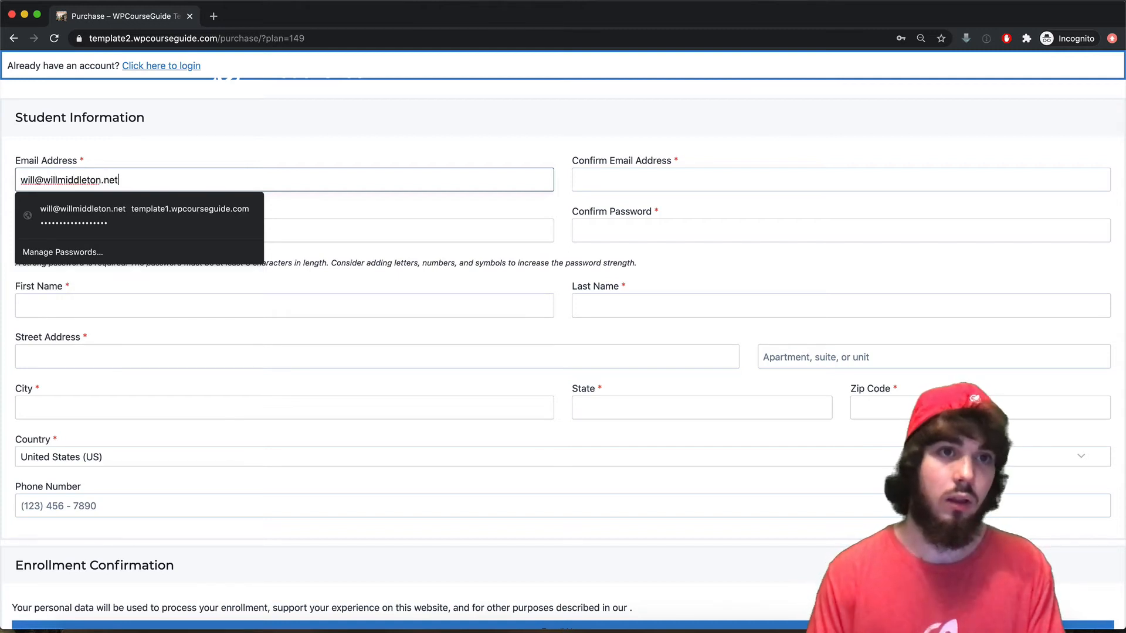
key("super+a")
key("super+c")
left_click(605, 176)
key("super+v")
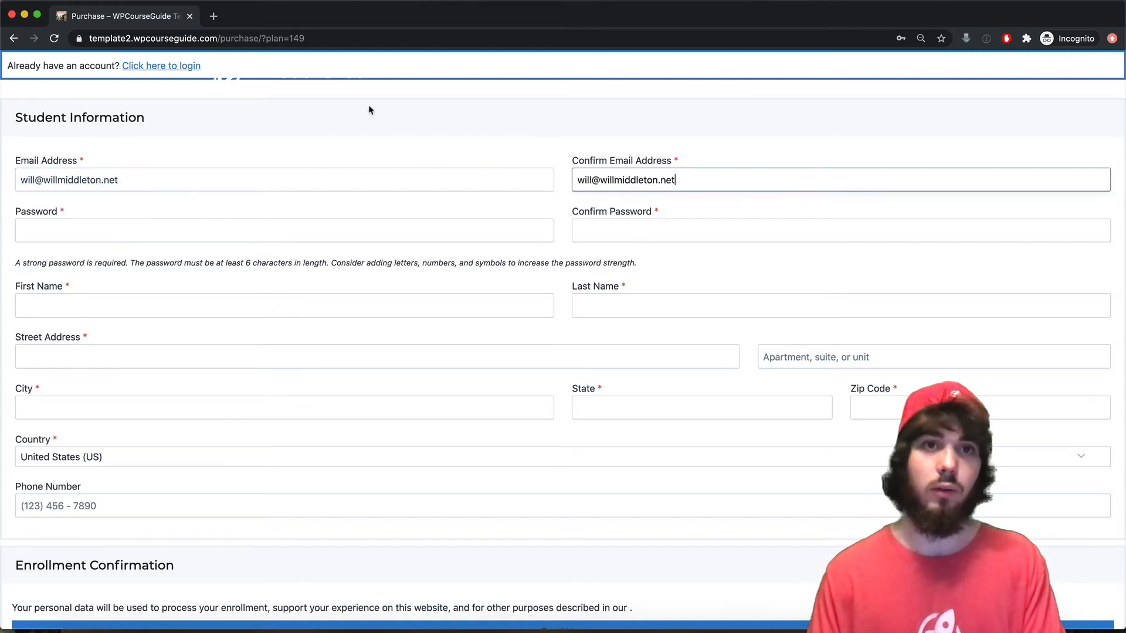
left_click(111, 236)
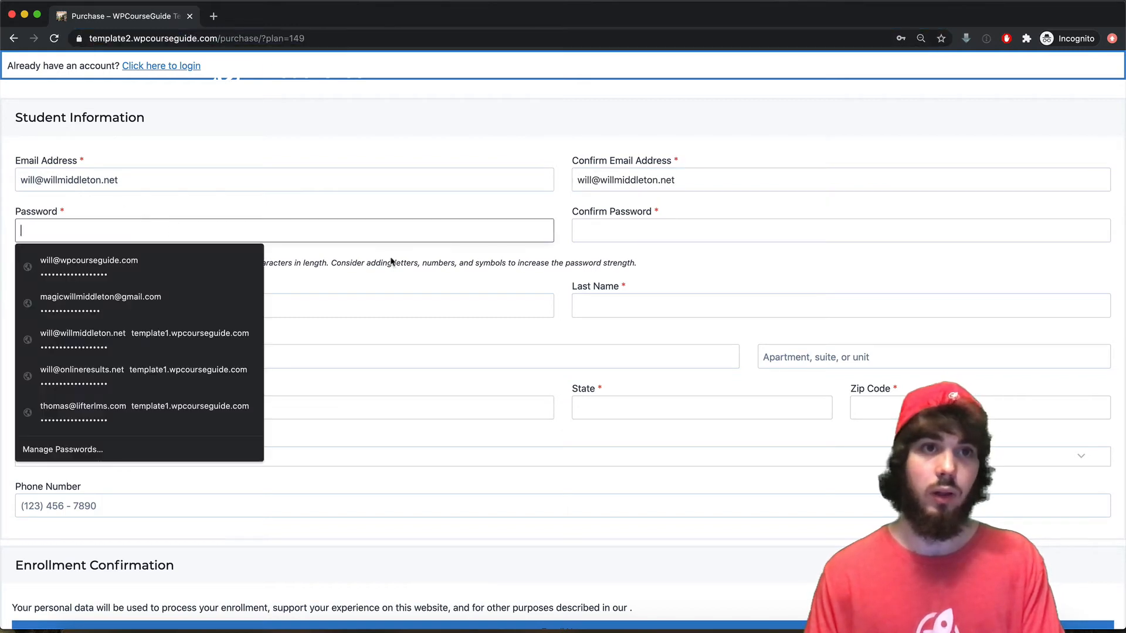
key("super+v")
left_click(630, 236)
key("super+v")
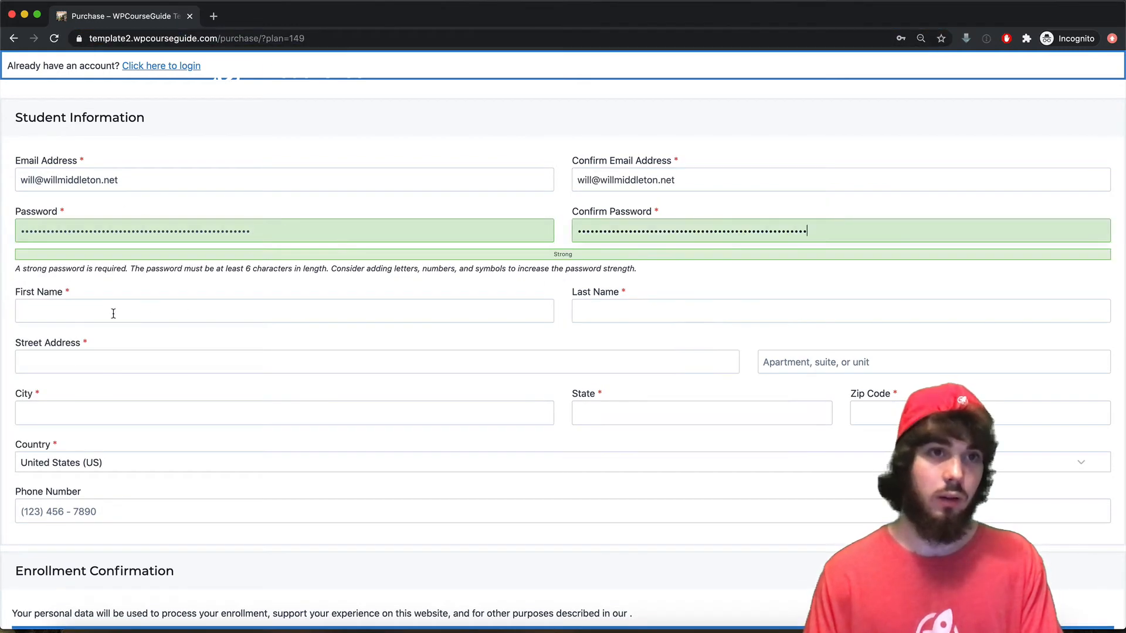
- Fill the name, street address, city and state fields with the placeholder 'Test'
left_click(106, 312)
type("TEs")
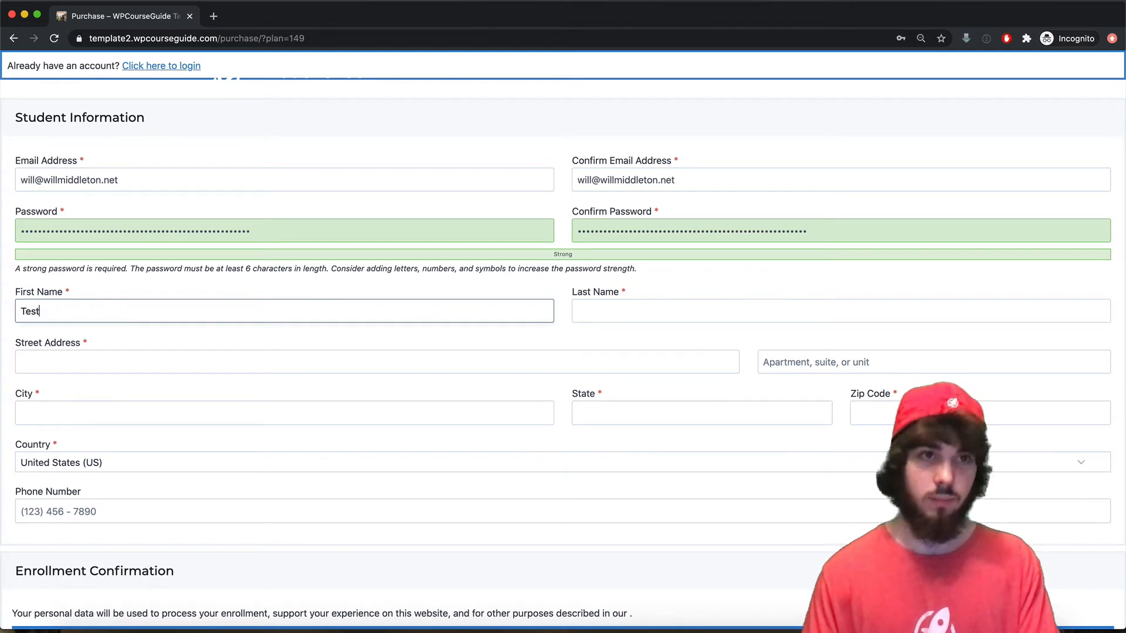
key("super+a")
left_click(619, 316)
key("super+v")
left_click(226, 359)
key("super+v")
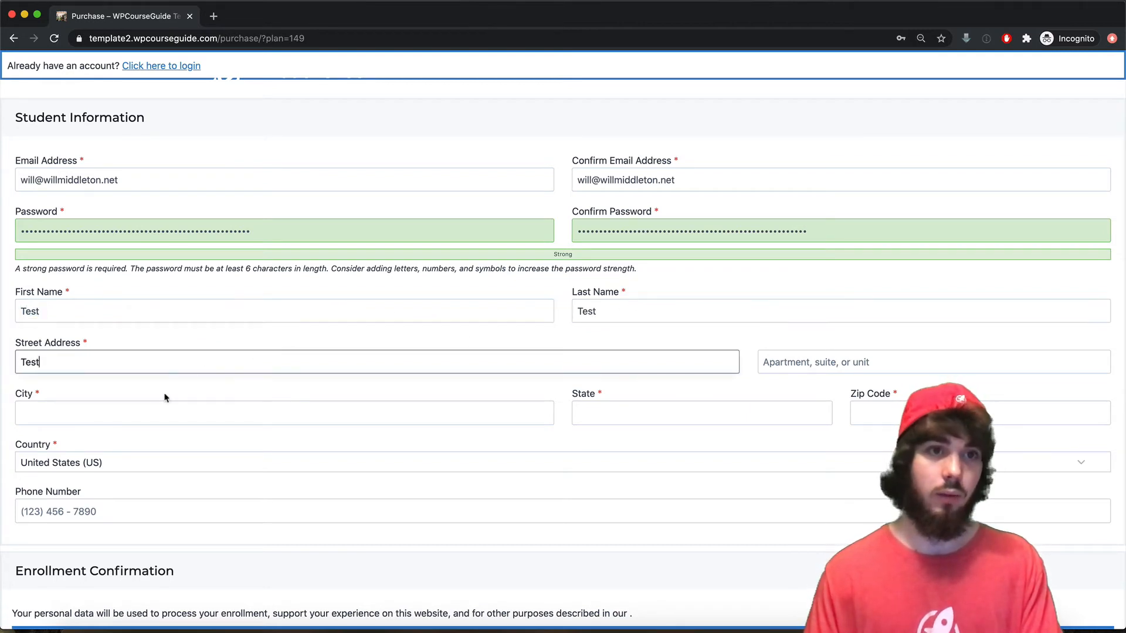
left_click(147, 414)
key("super+v")
left_click(675, 416)
key("super+v")
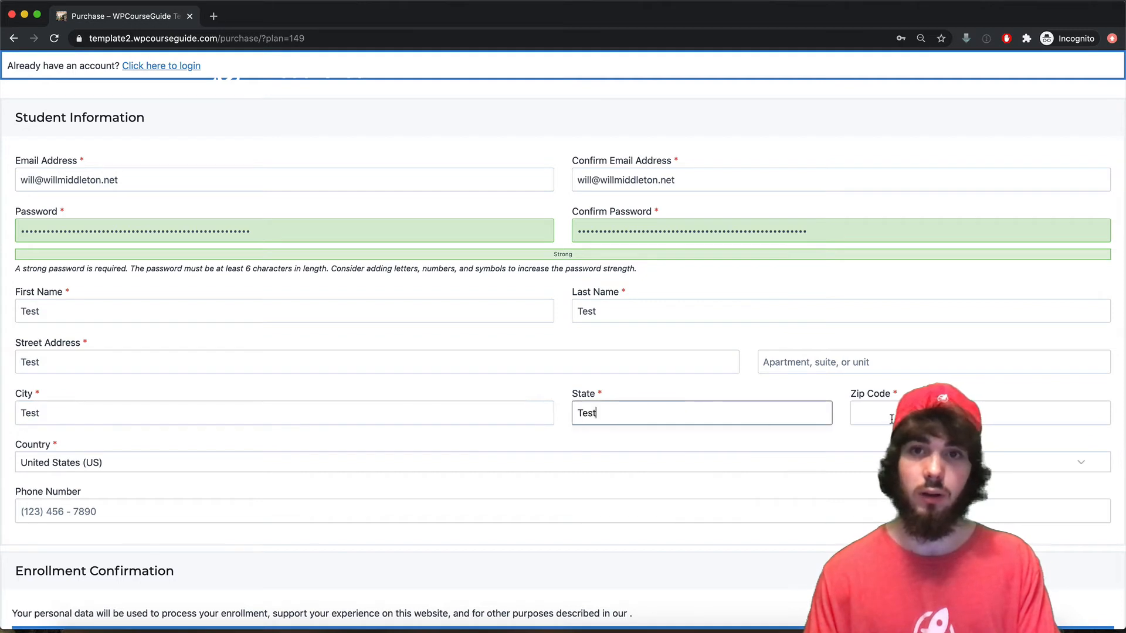
key("Tab")
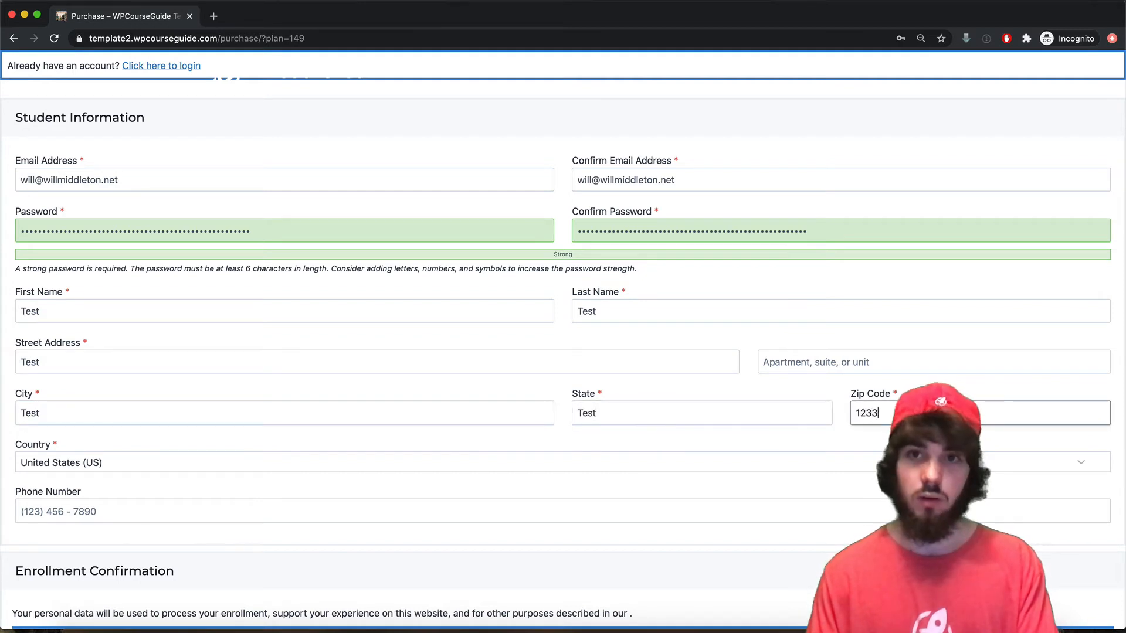
- Enter a placeholder phone number, submit the enrollment, and decline saving the login
left_click(208, 508)
type("1231231234")
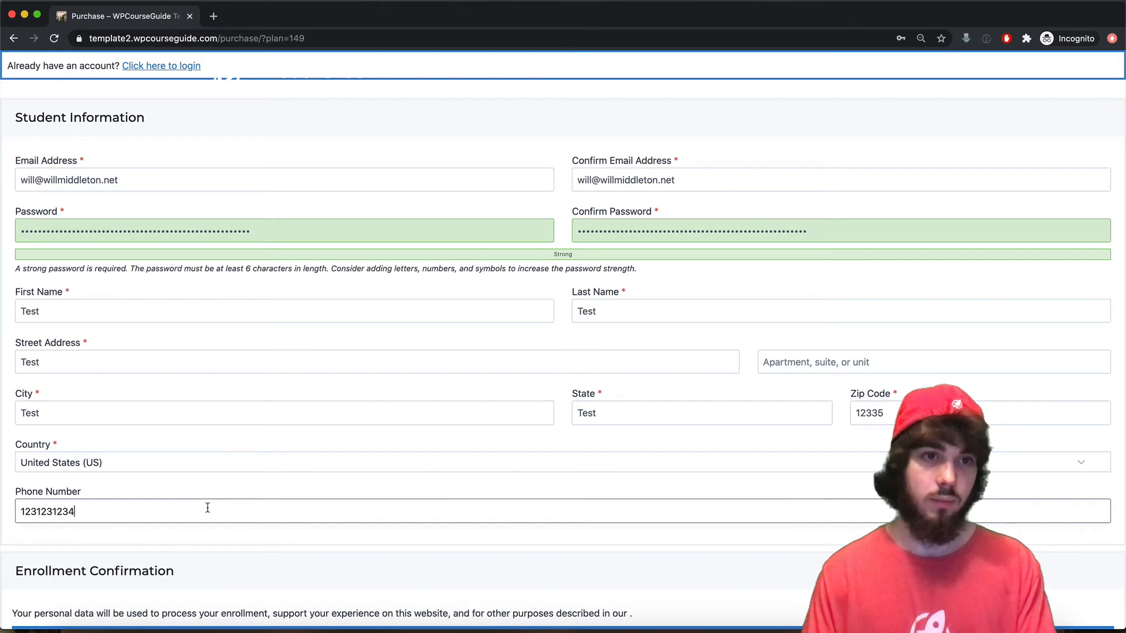
scroll(251, 434, "down", 3)
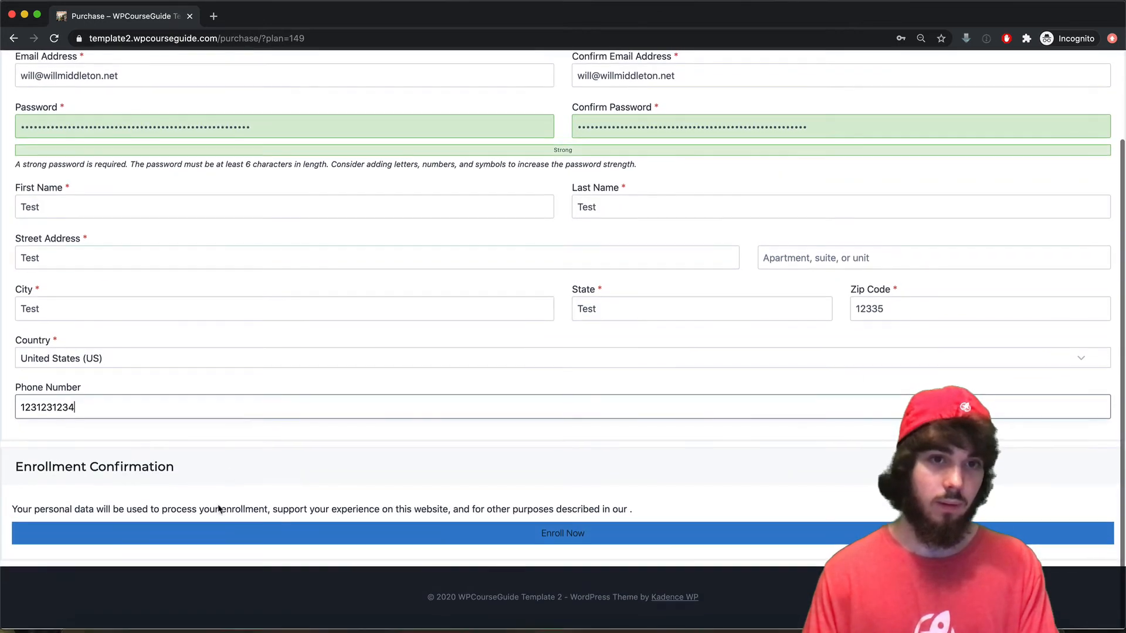
left_click(411, 534)
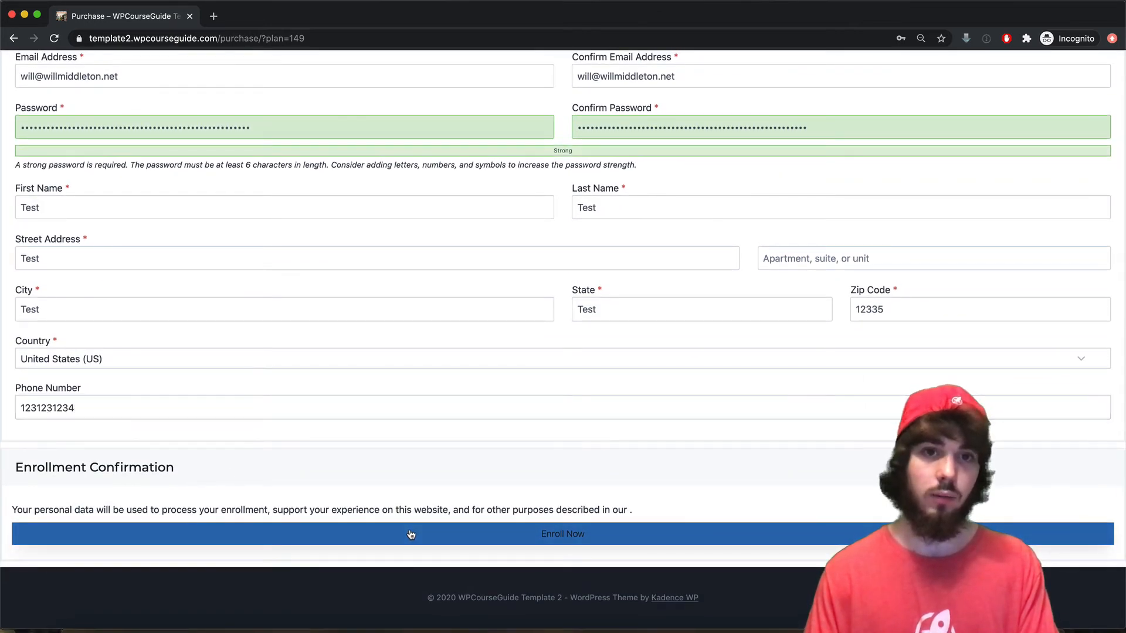
left_click(612, 262)
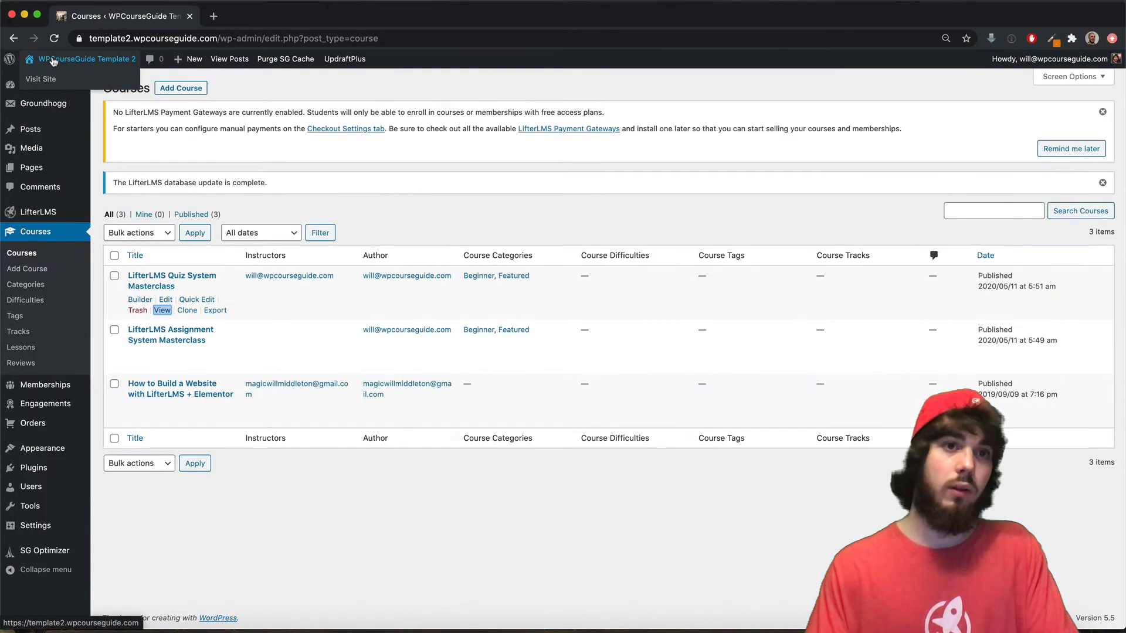
- Open the 'Enrolled in Quiz System Masterclass' tag to check its count, then go to Contacts
mouse_move(57, 112)
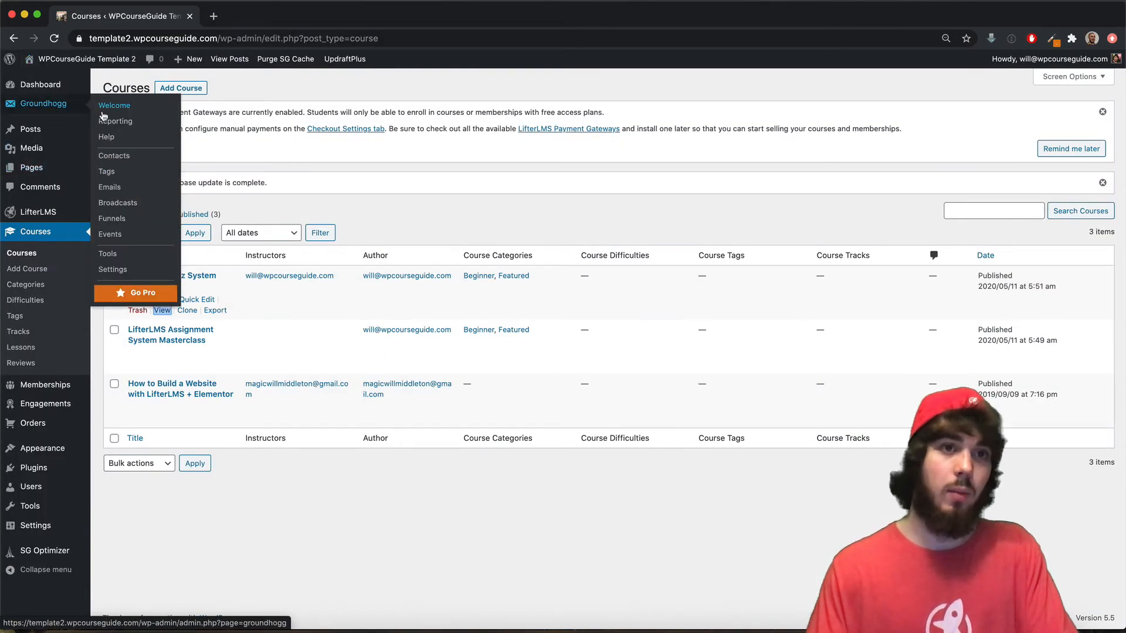
left_click(107, 172)
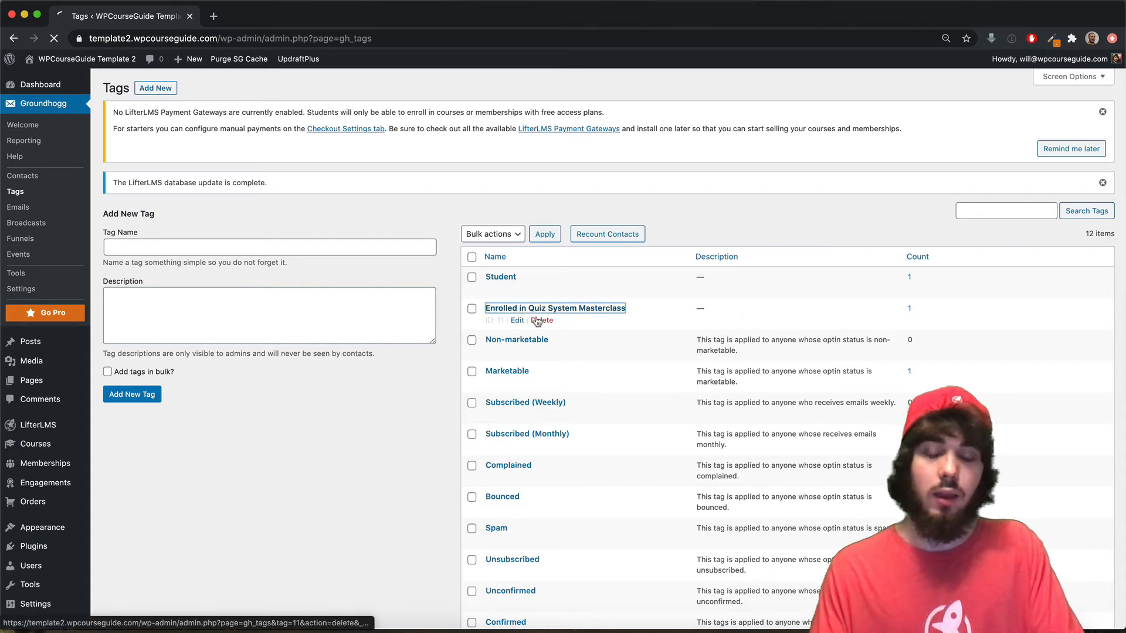
left_click(516, 321)
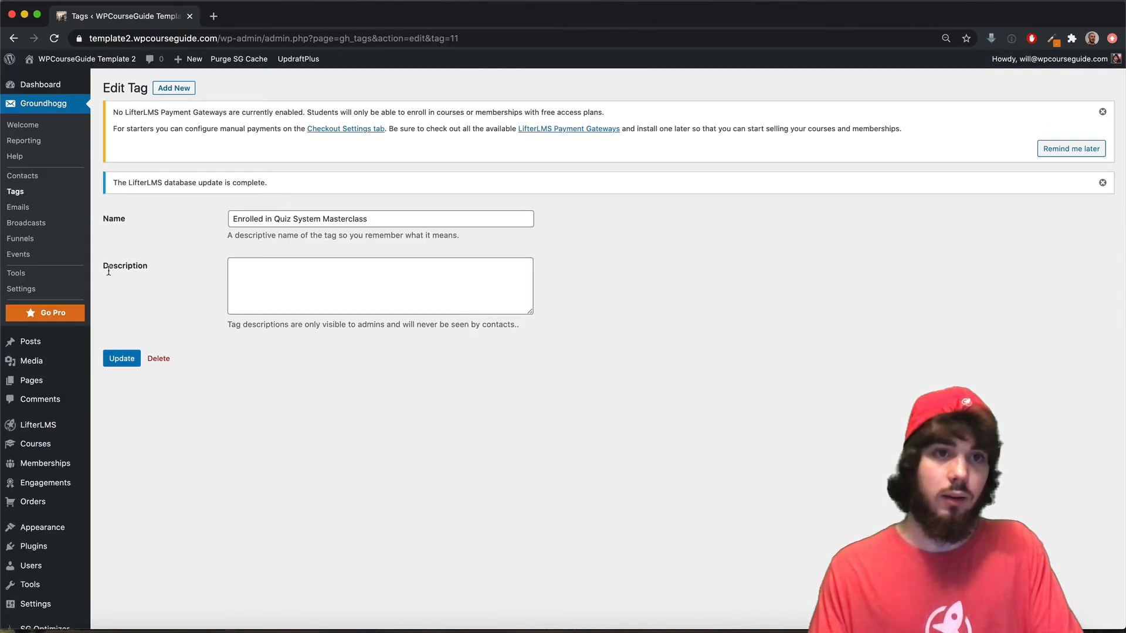
left_click(22, 176)
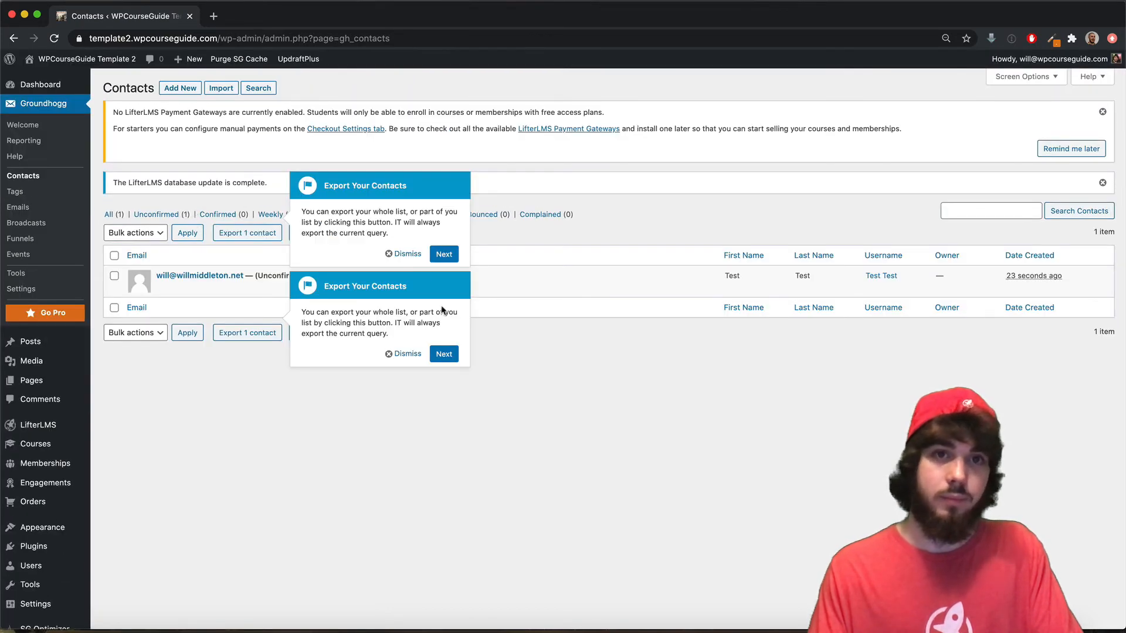
- Dismiss the export tour tips, highlight the contact's (Unconfirmed) status, and open the test contact
left_click(403, 254)
left_click(404, 354)
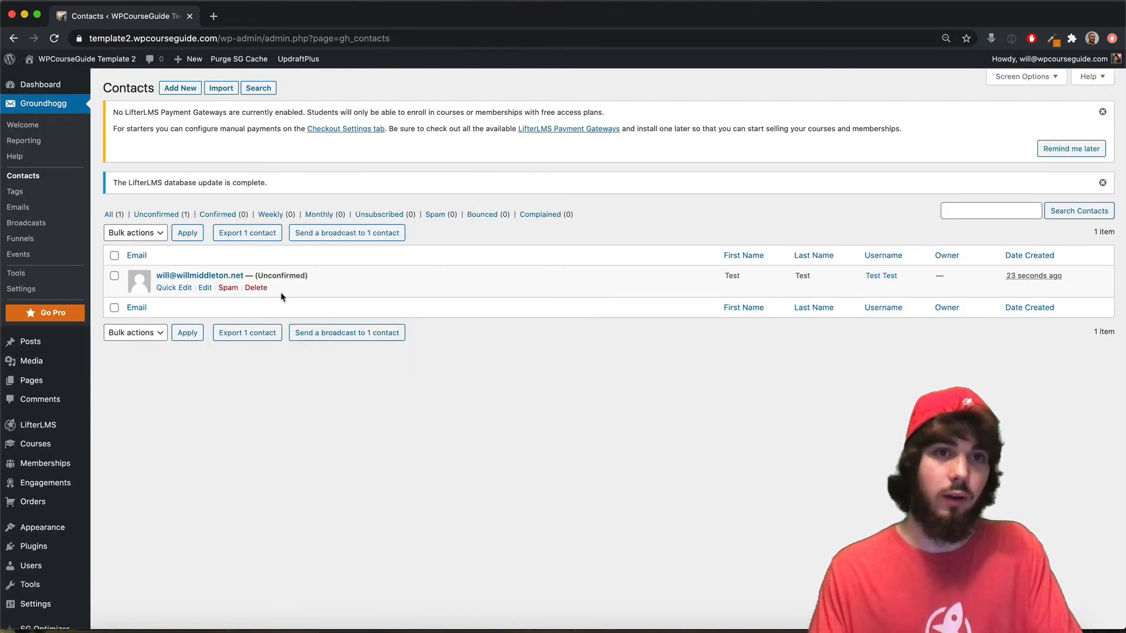
left_click_drag(274, 275, 359, 288)
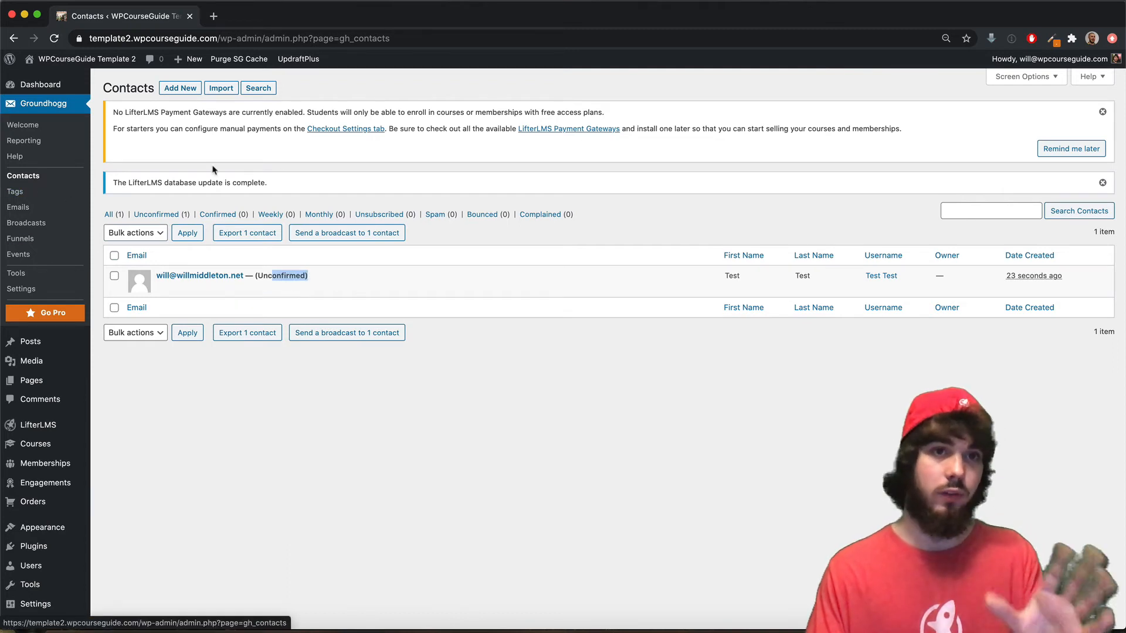
left_click_drag(257, 275, 338, 282)
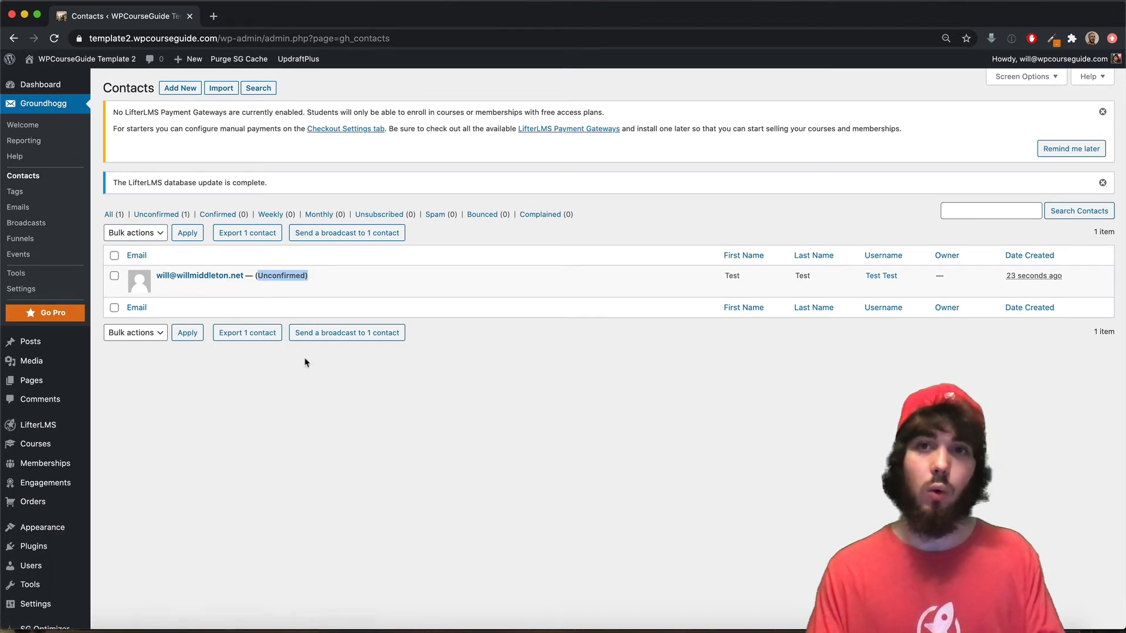
left_click(242, 275)
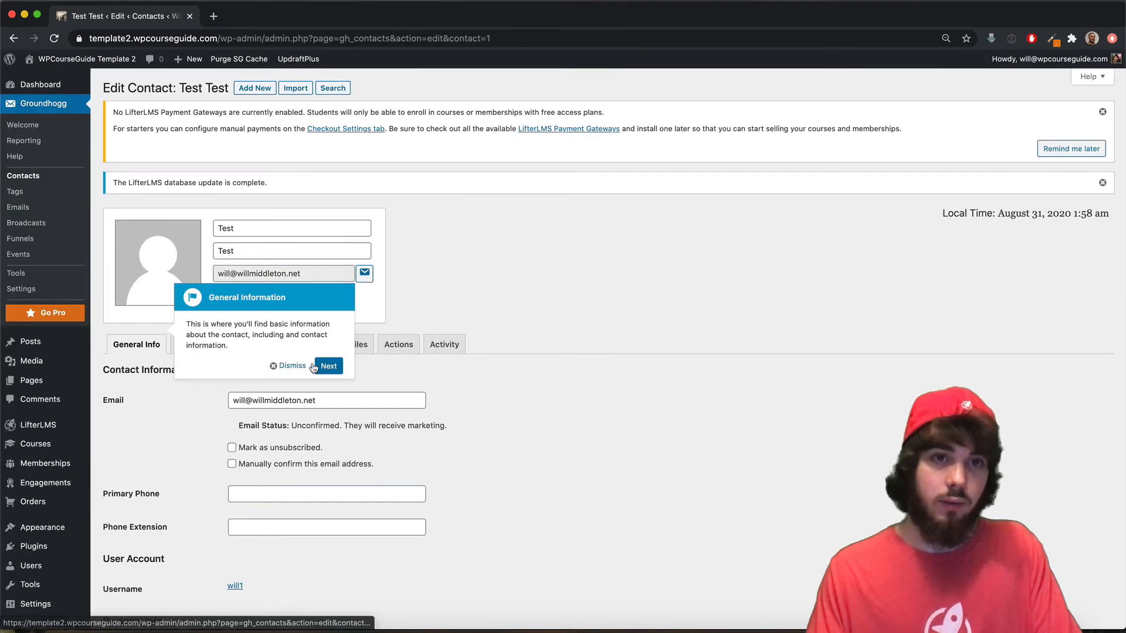
- Dismiss the info tip and view the contact's Segmentation tags, including Enrolled in Quiz System Masterclass
left_click(293, 364)
scroll(285, 411, "down", 10)
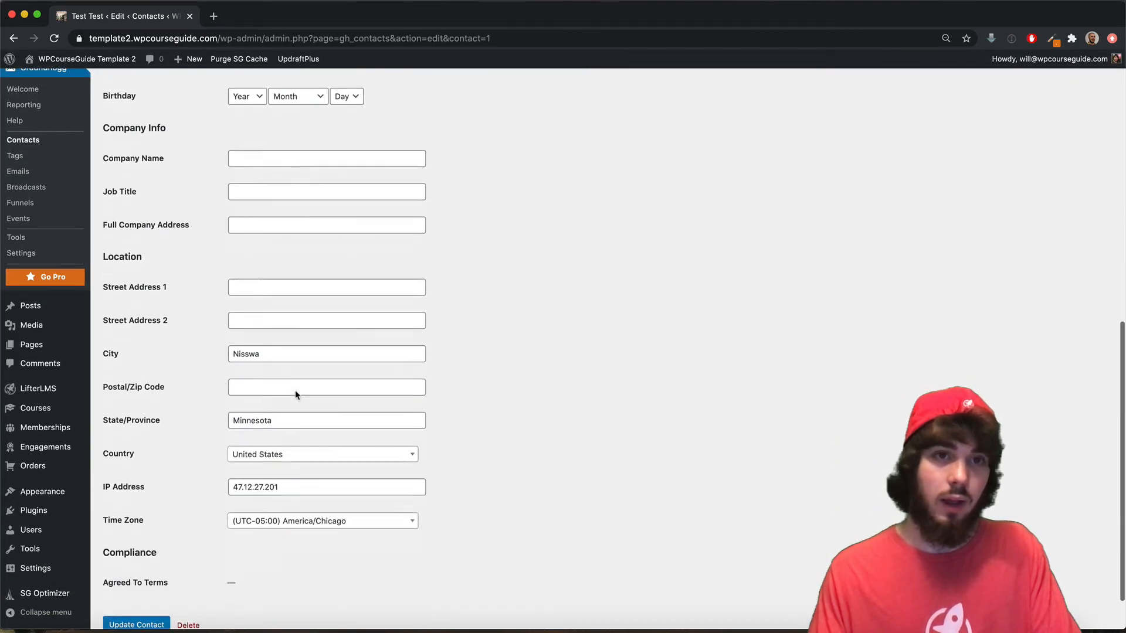
scroll(294, 389, "down", 2)
scroll(295, 389, "up", 15)
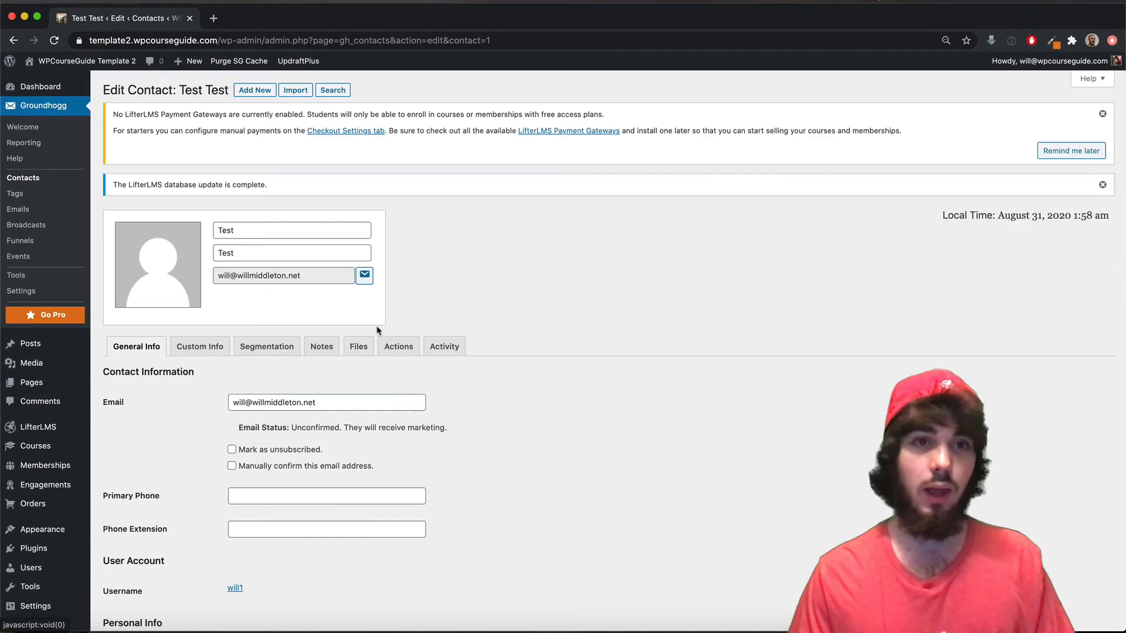
left_click(254, 347)
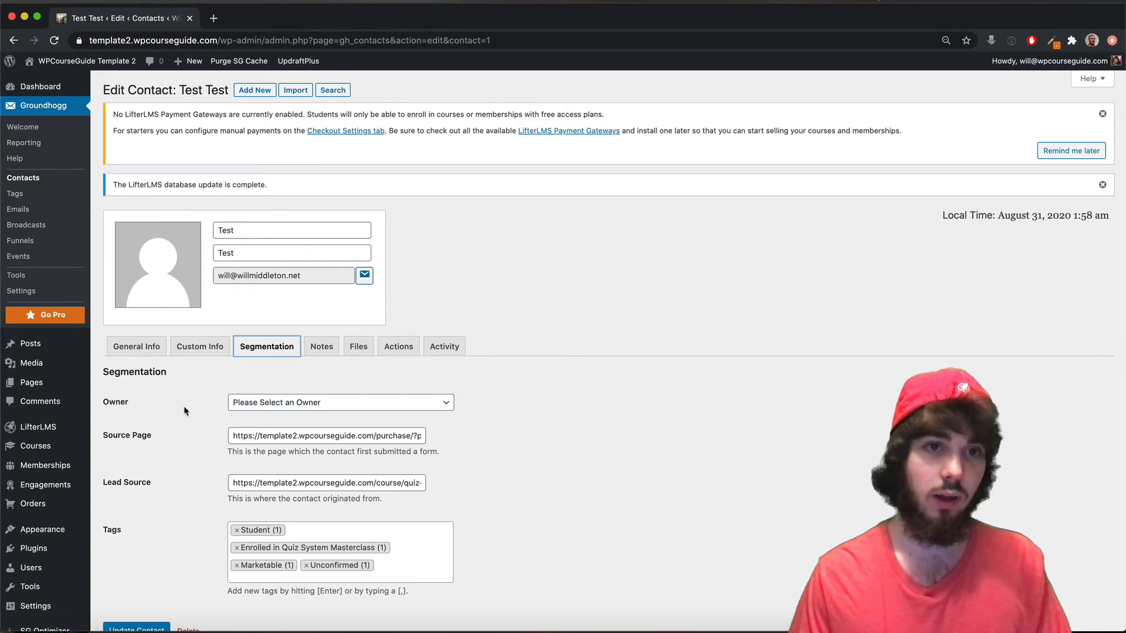
scroll(184, 411, "down", 2)
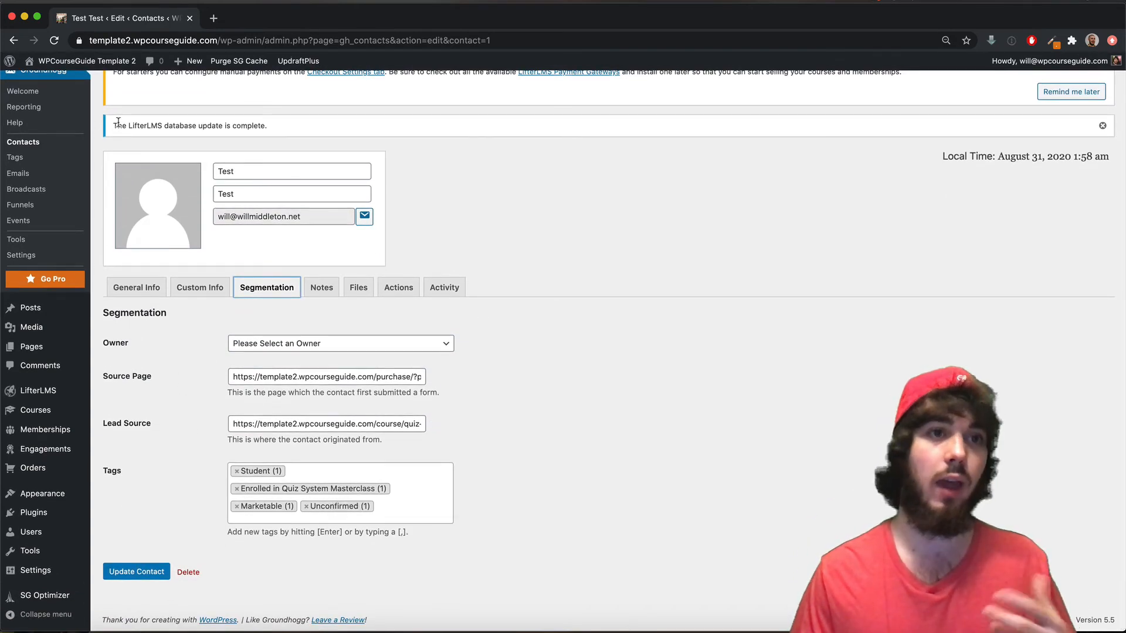
scroll(100, 169, "up", 2)
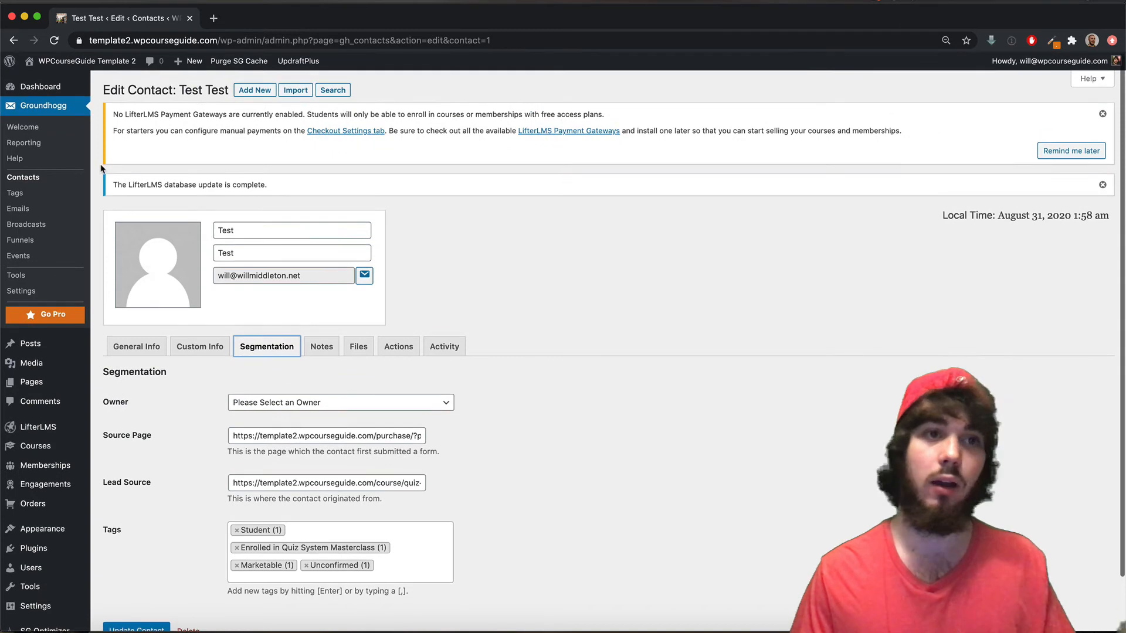
left_click(32, 225)
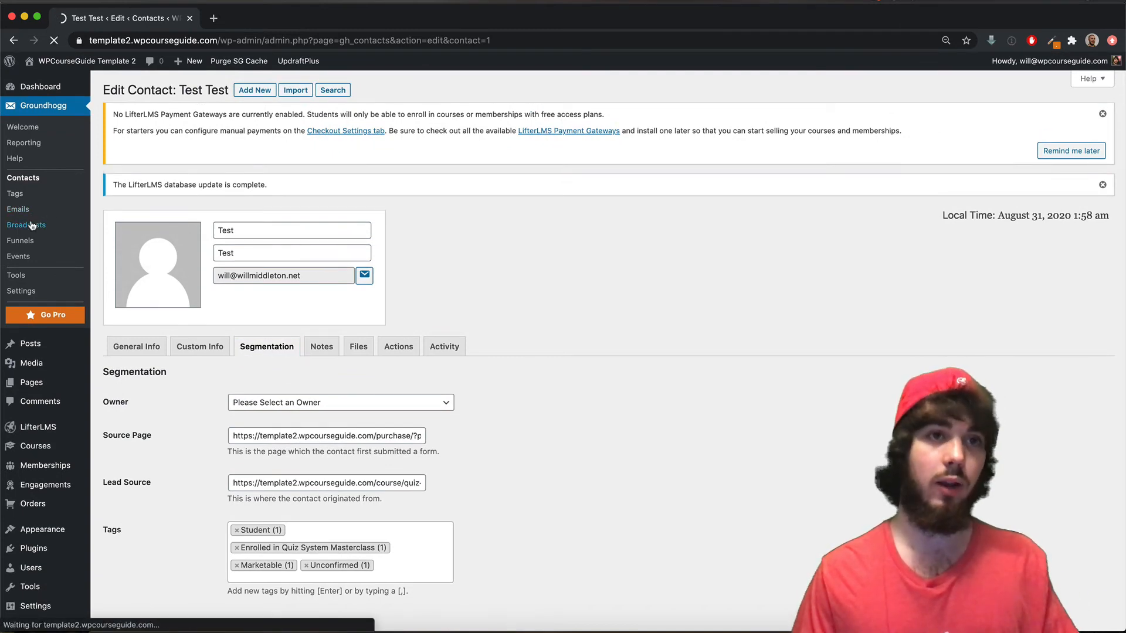
- Schedule a new email broadcast including contacts tagged 'Enrolled in Quiz System Masterclass'
left_click(197, 92)
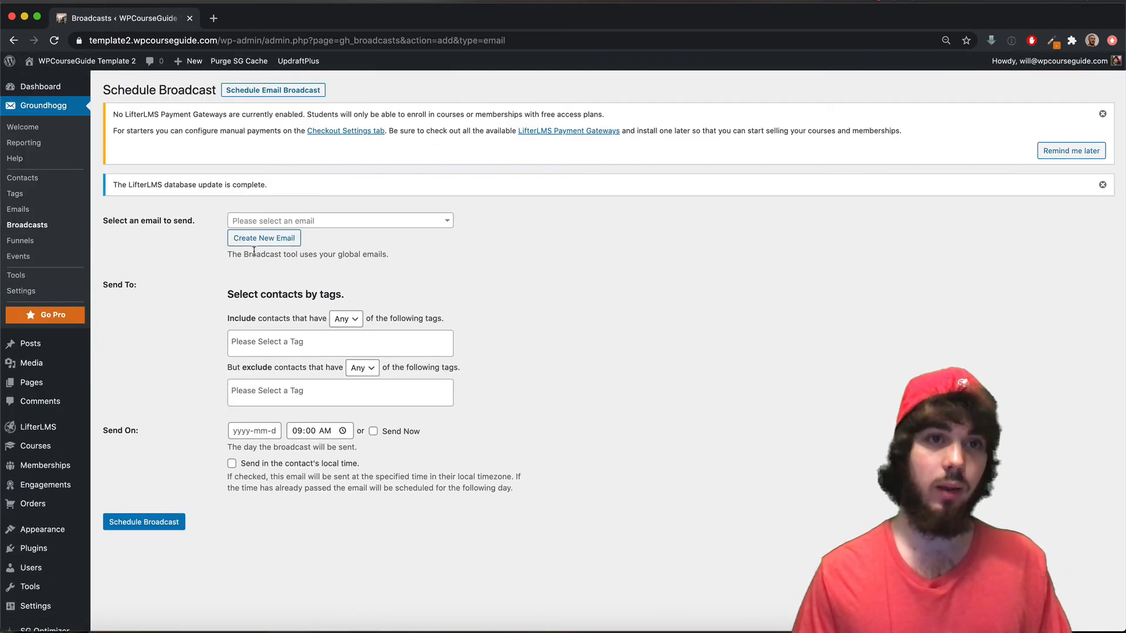
left_click(261, 347)
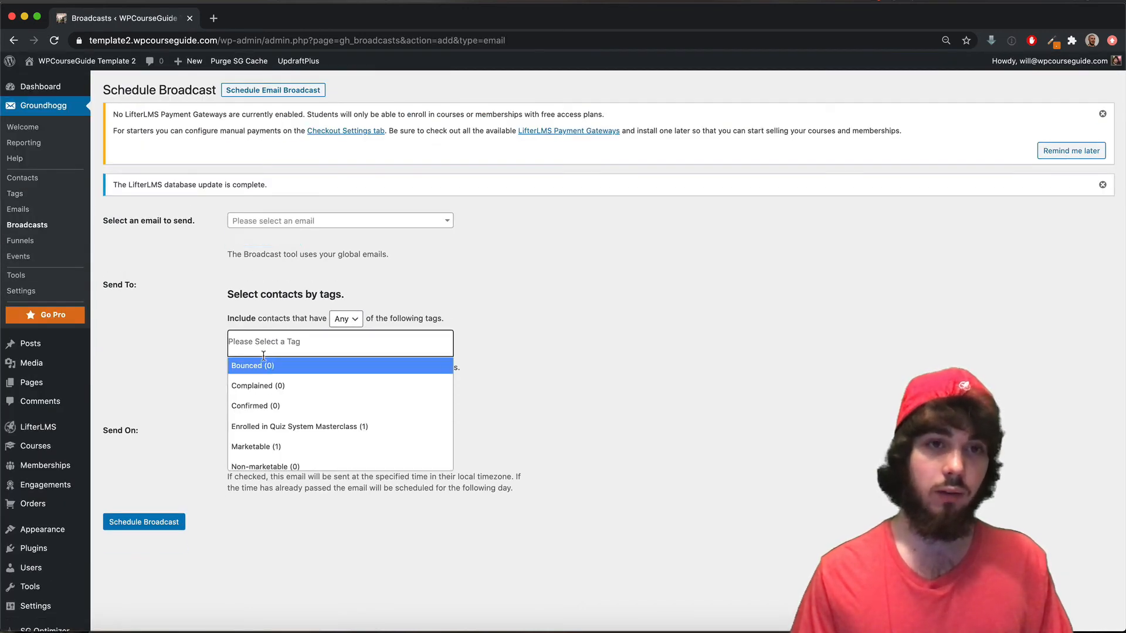
left_click(310, 427)
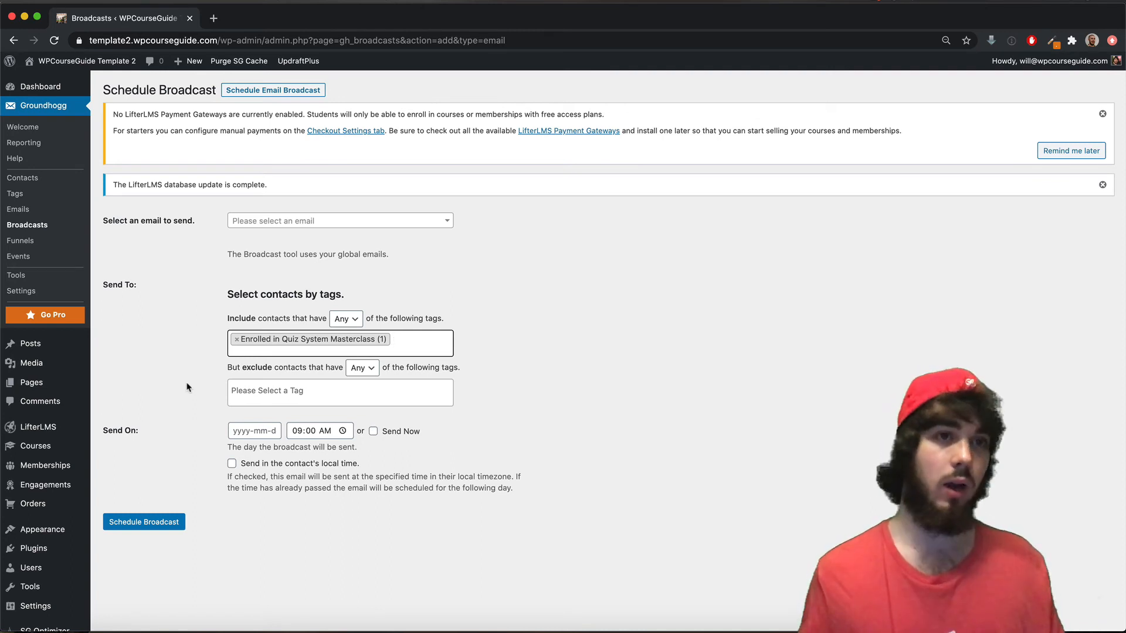
- View the Students tab of the LifterLMS Quiz System Masterclass course report, showing two enrollees from August 31, 2020
mouse_move(68, 428)
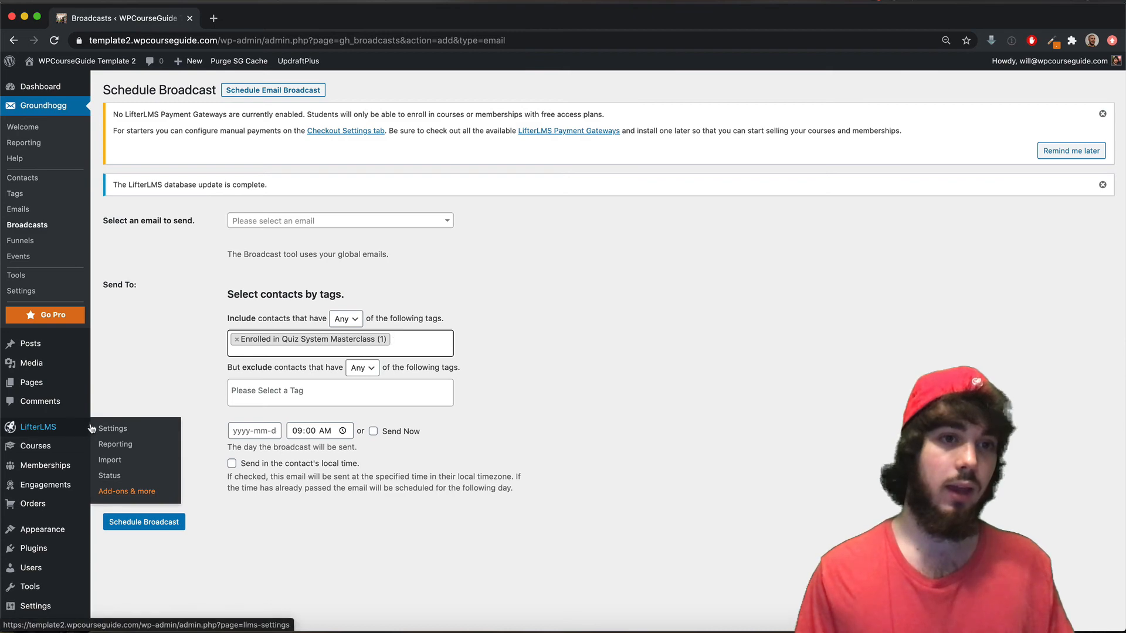
left_click(108, 446)
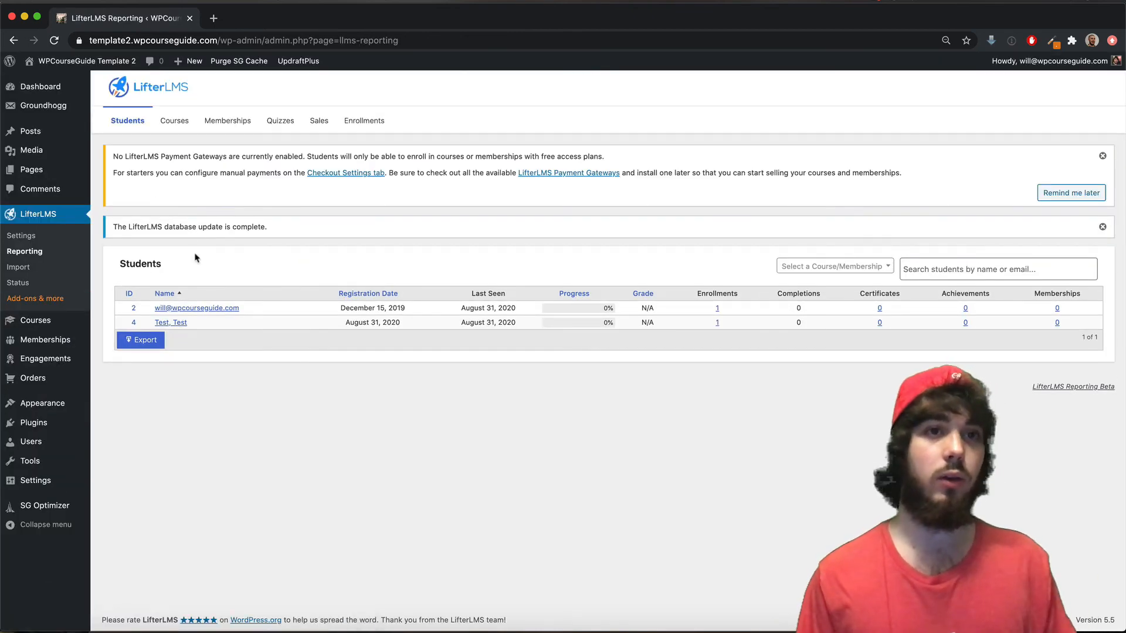
left_click(171, 123)
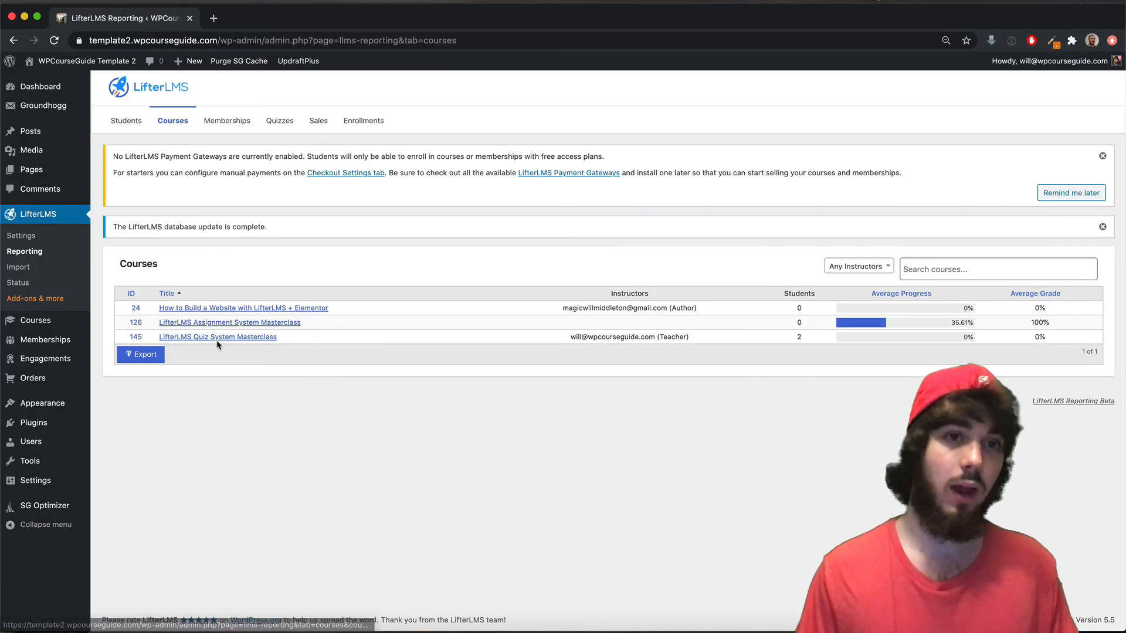
left_click(212, 338)
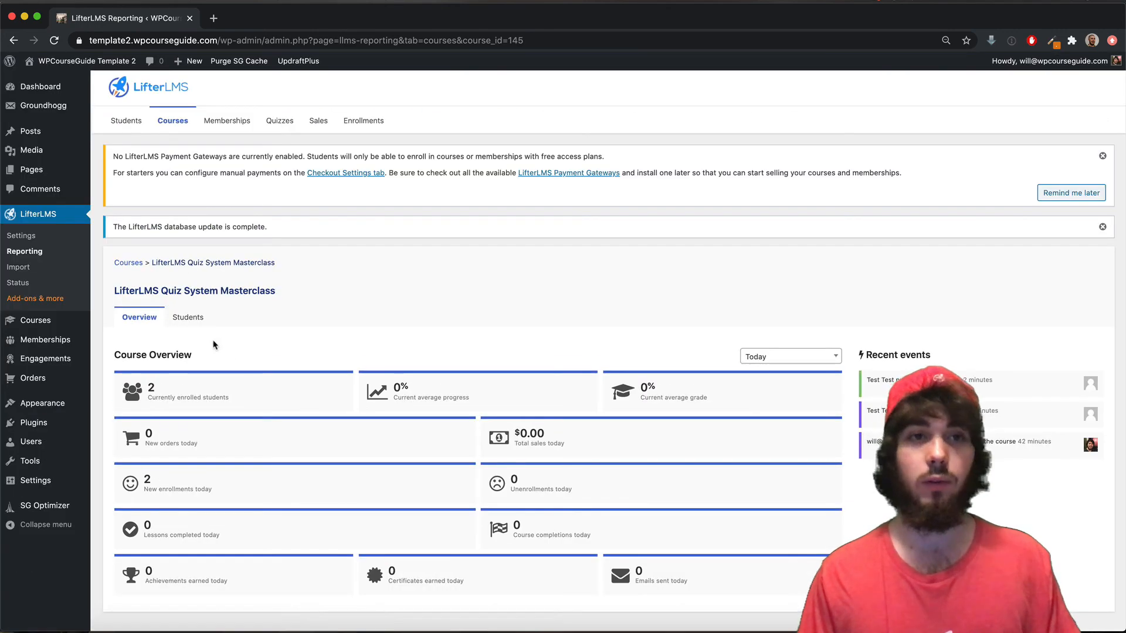
left_click(188, 317)
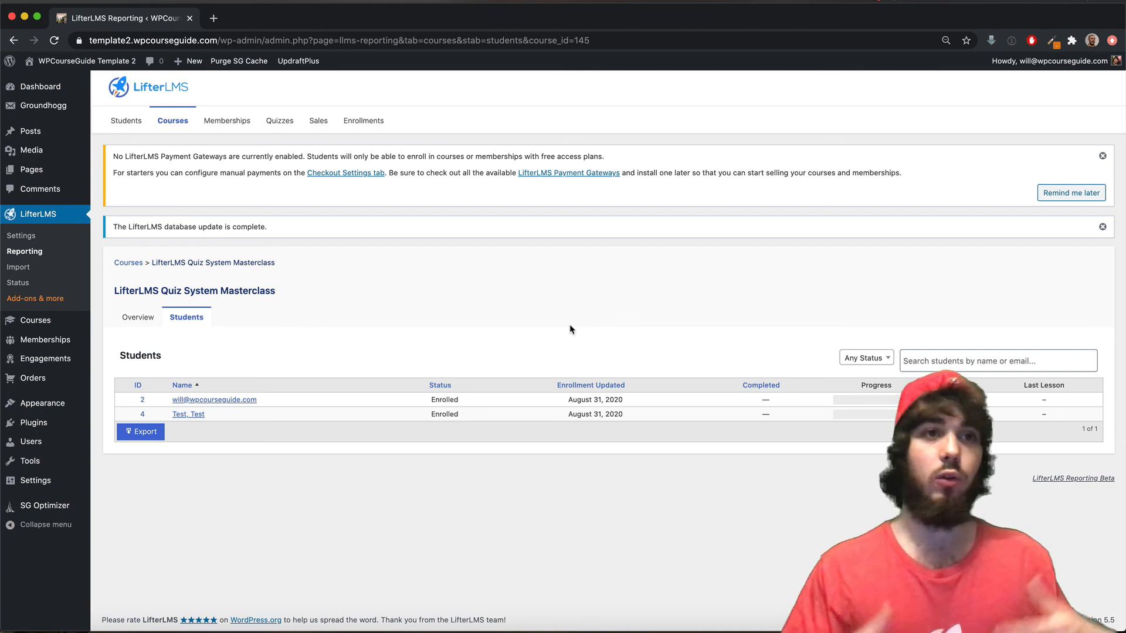
mouse_move(39, 104)
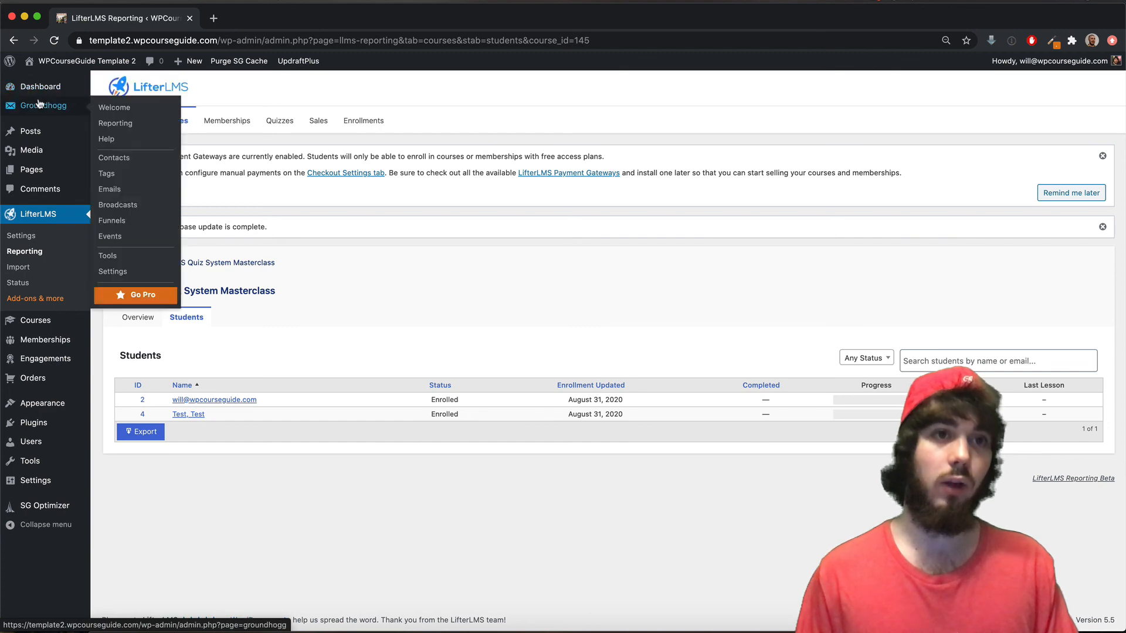